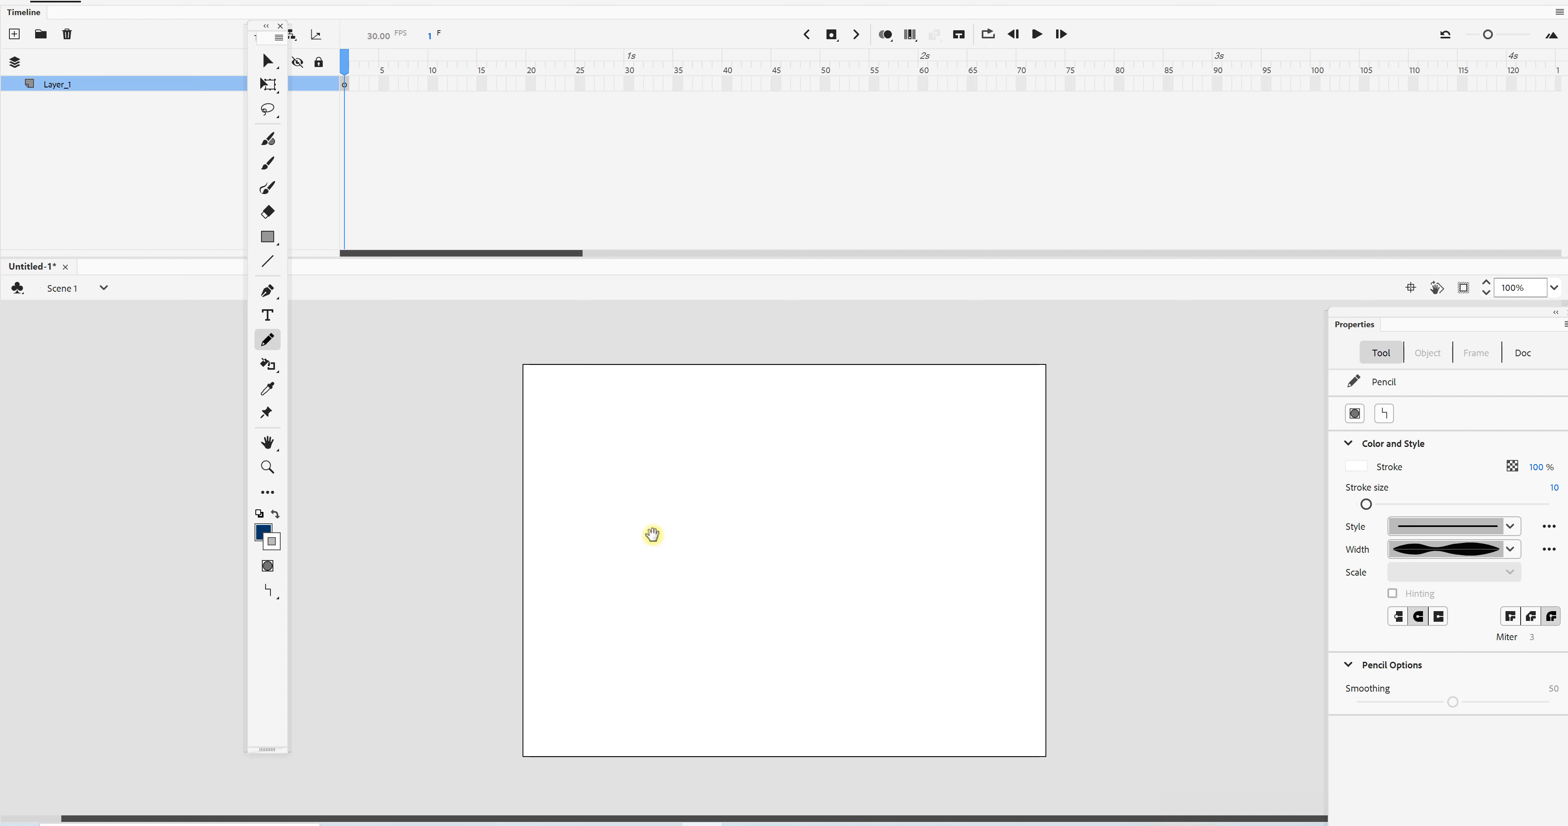
Recentre the stage in the view and shift the floating Tools panel slightly.
{"action": "left_click_drag", "start_coordinate": [653, 535], "coordinate": [441, 535]}
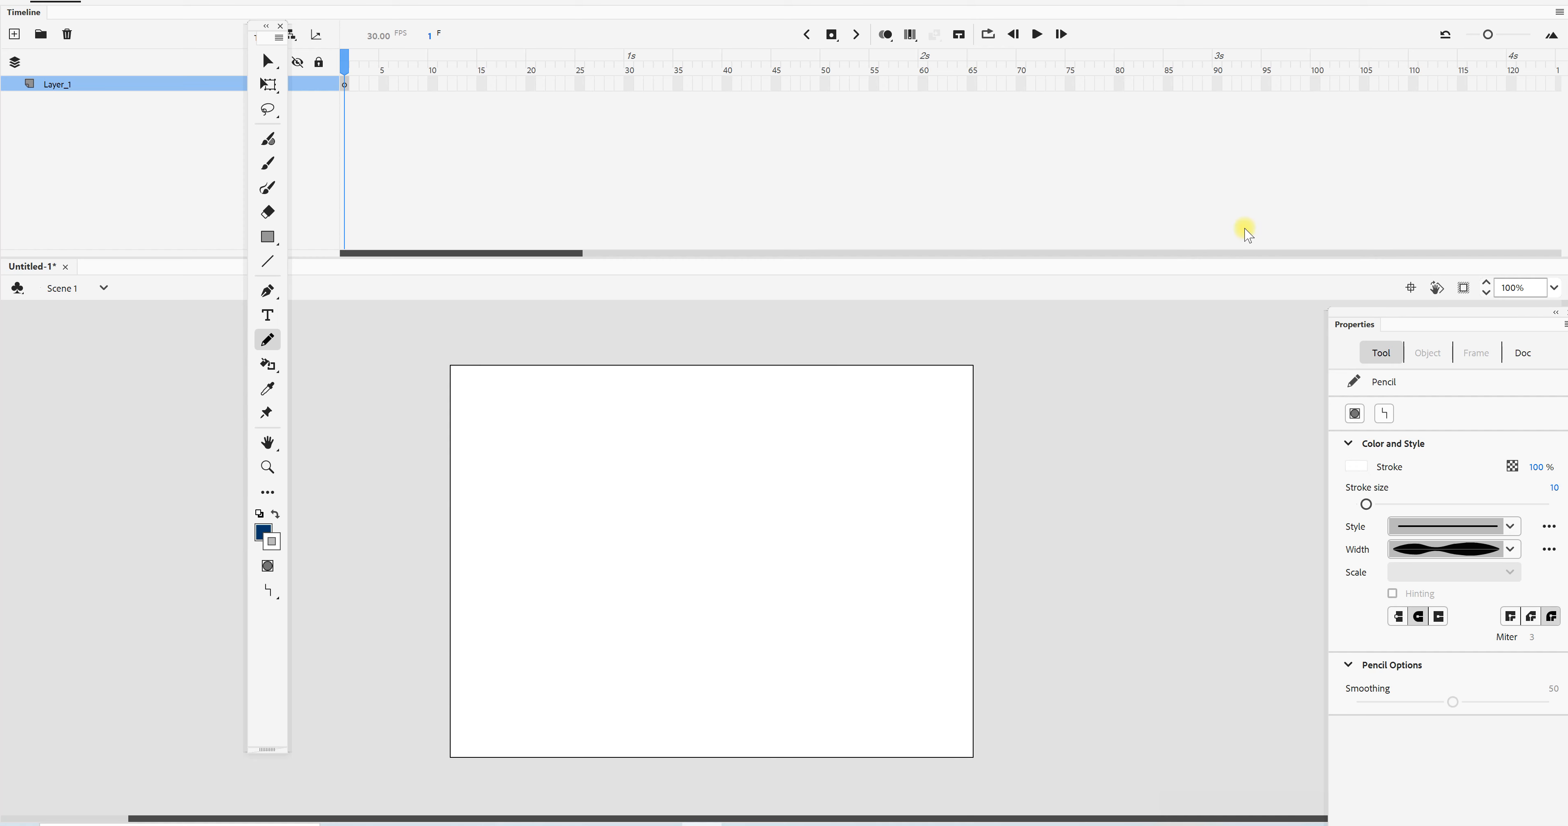
{"action": "left_click", "coordinate": [1411, 288]}
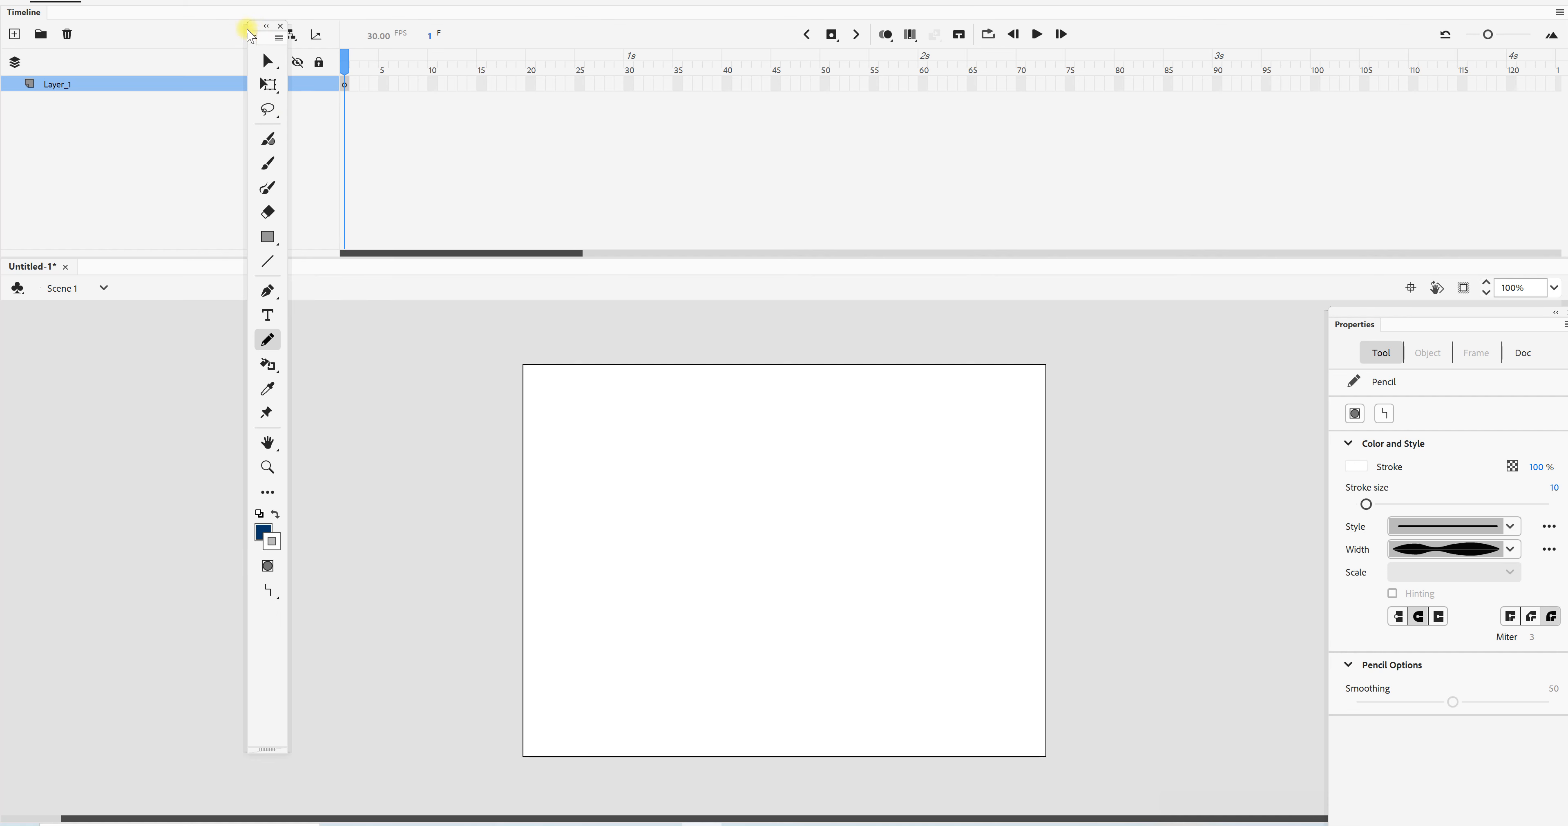
{"action": "left_click_drag", "start_coordinate": [248, 31], "coordinate": [269, 53]}
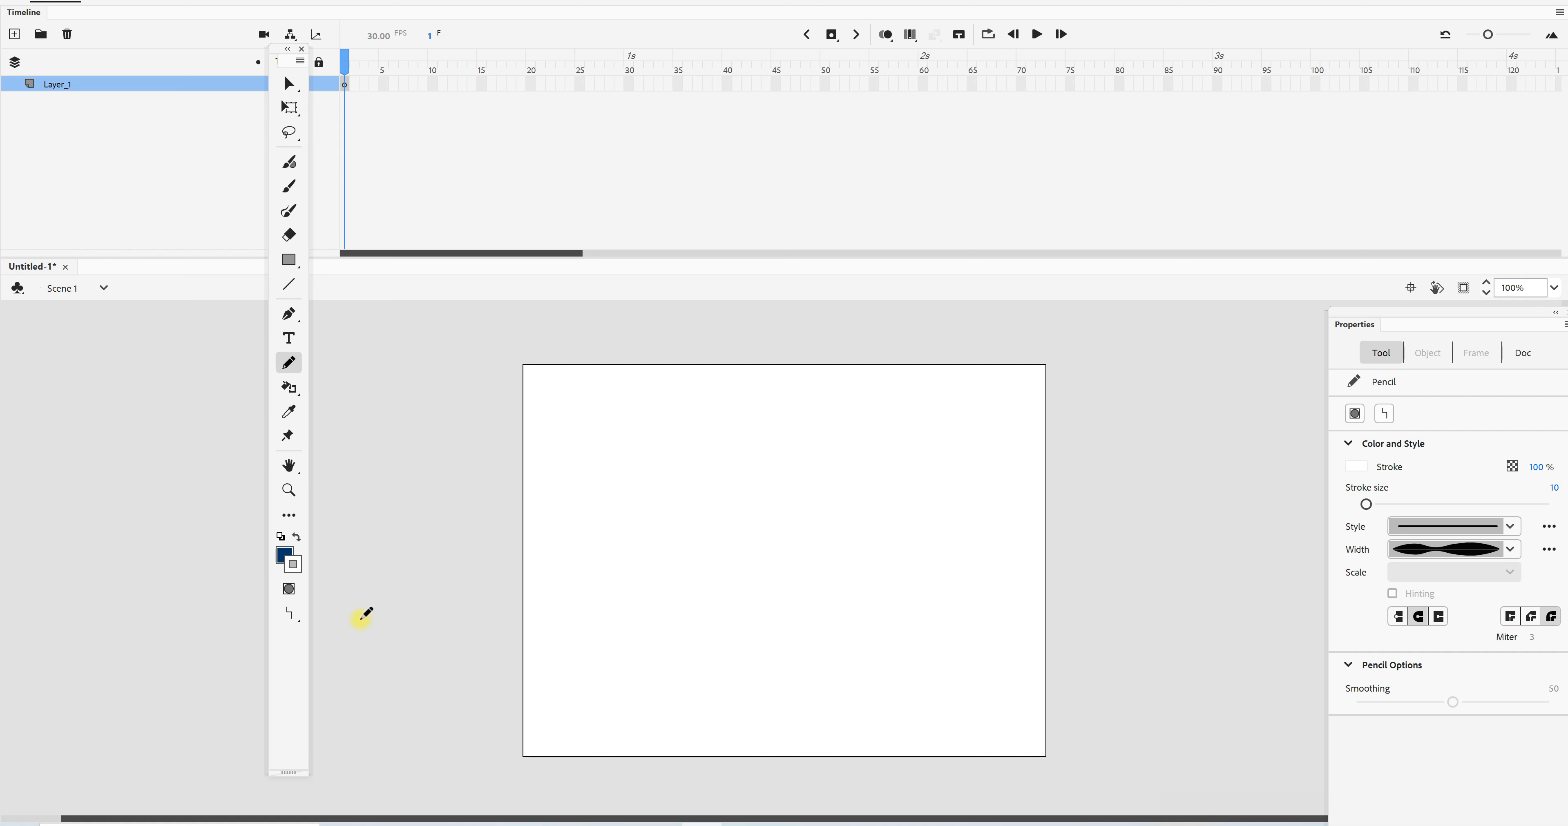
Set the Pencil's stroke color to blue #0066CC and its drawing mode to Ink.
{"action": "left_click", "coordinate": [294, 564]}
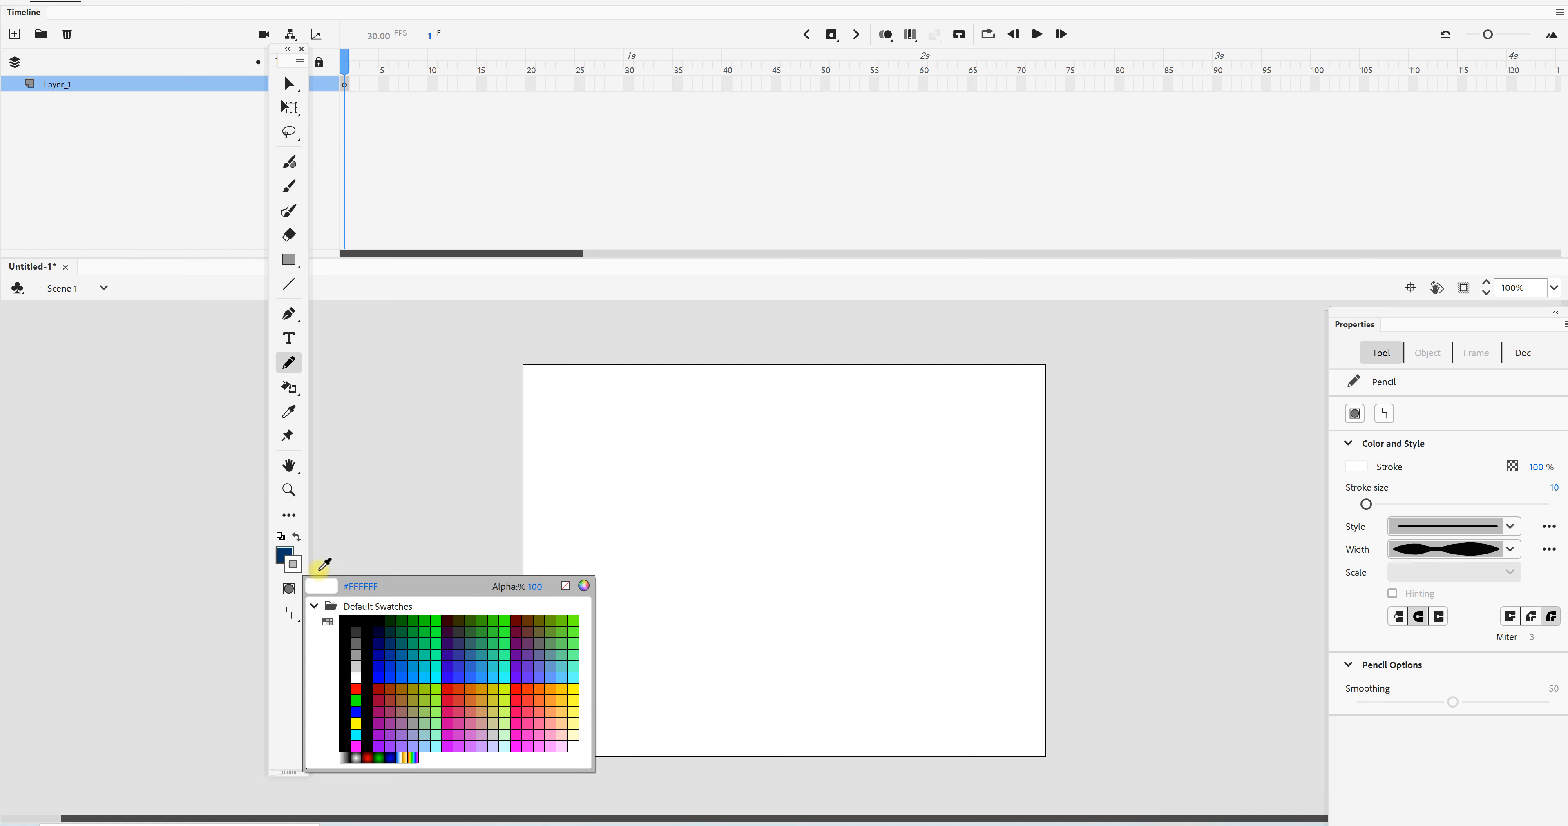
{"action": "left_click", "coordinate": [384, 636]}
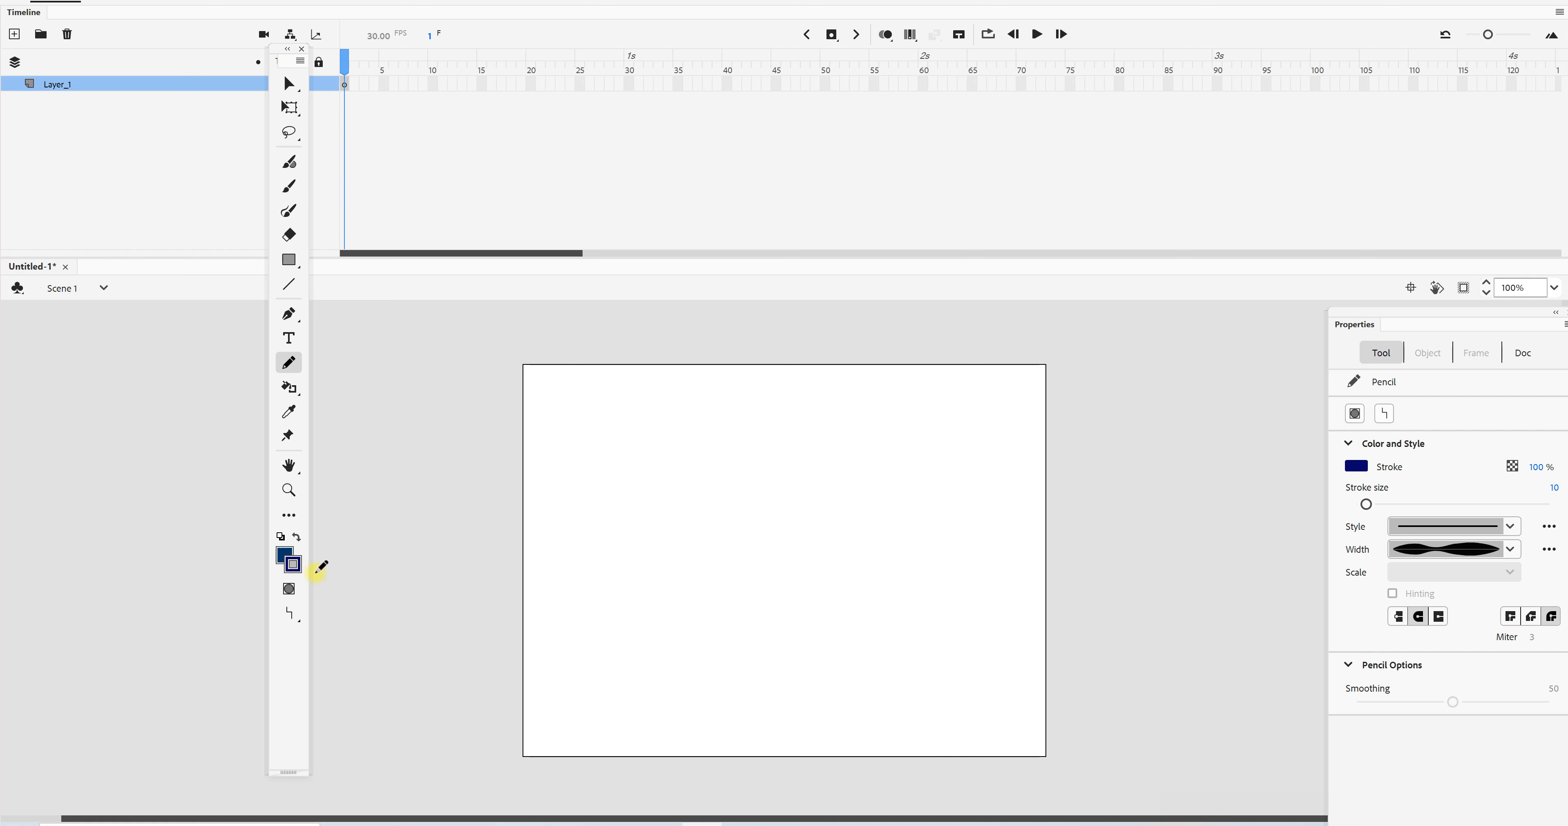
{"action": "left_click", "coordinate": [295, 565]}
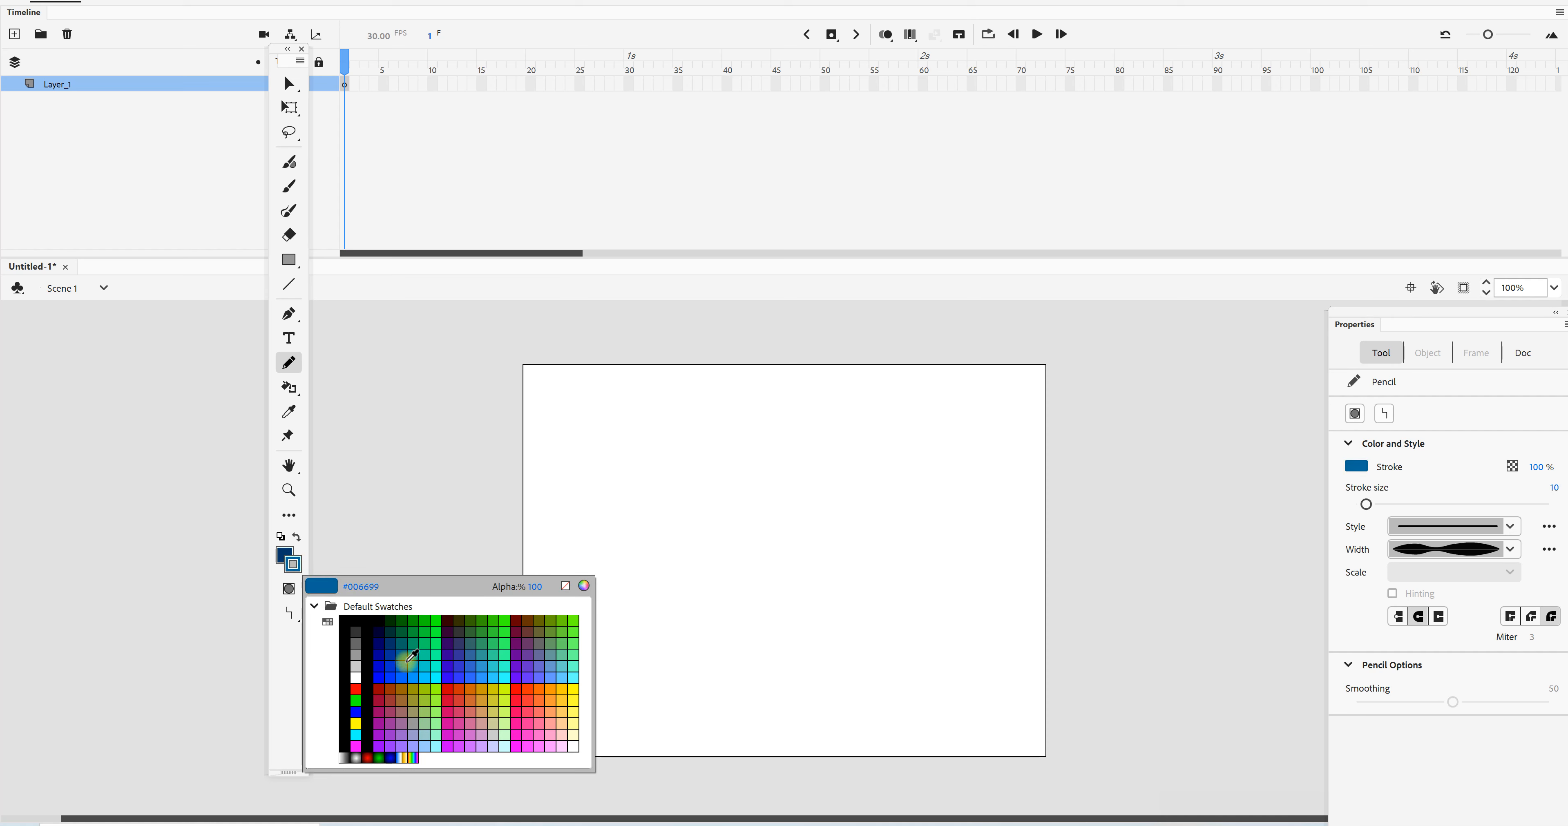
{"action": "left_click", "coordinate": [408, 661]}
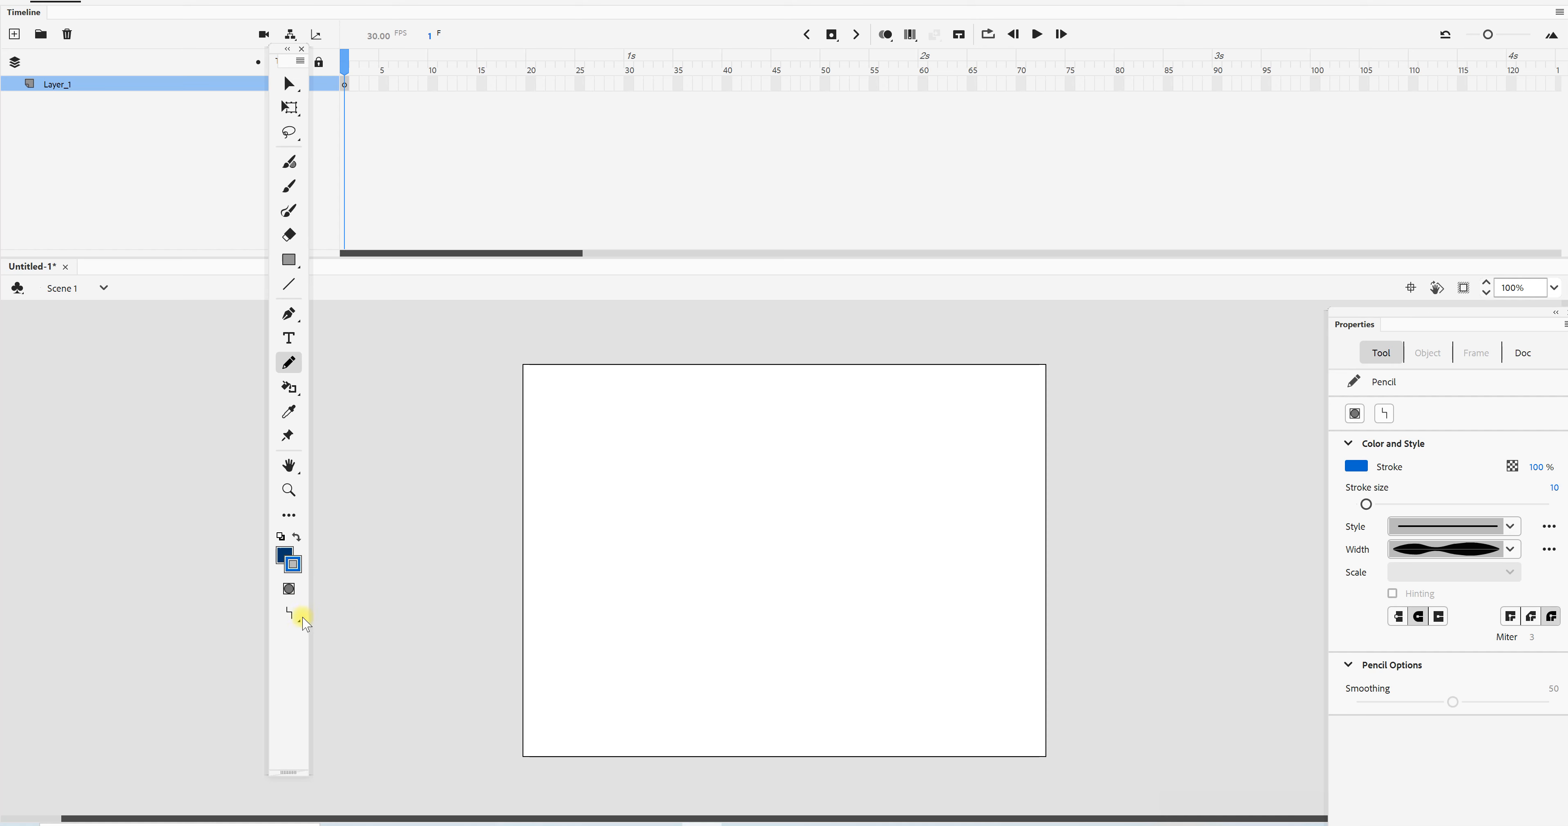
{"action": "left_click", "coordinate": [292, 615]}
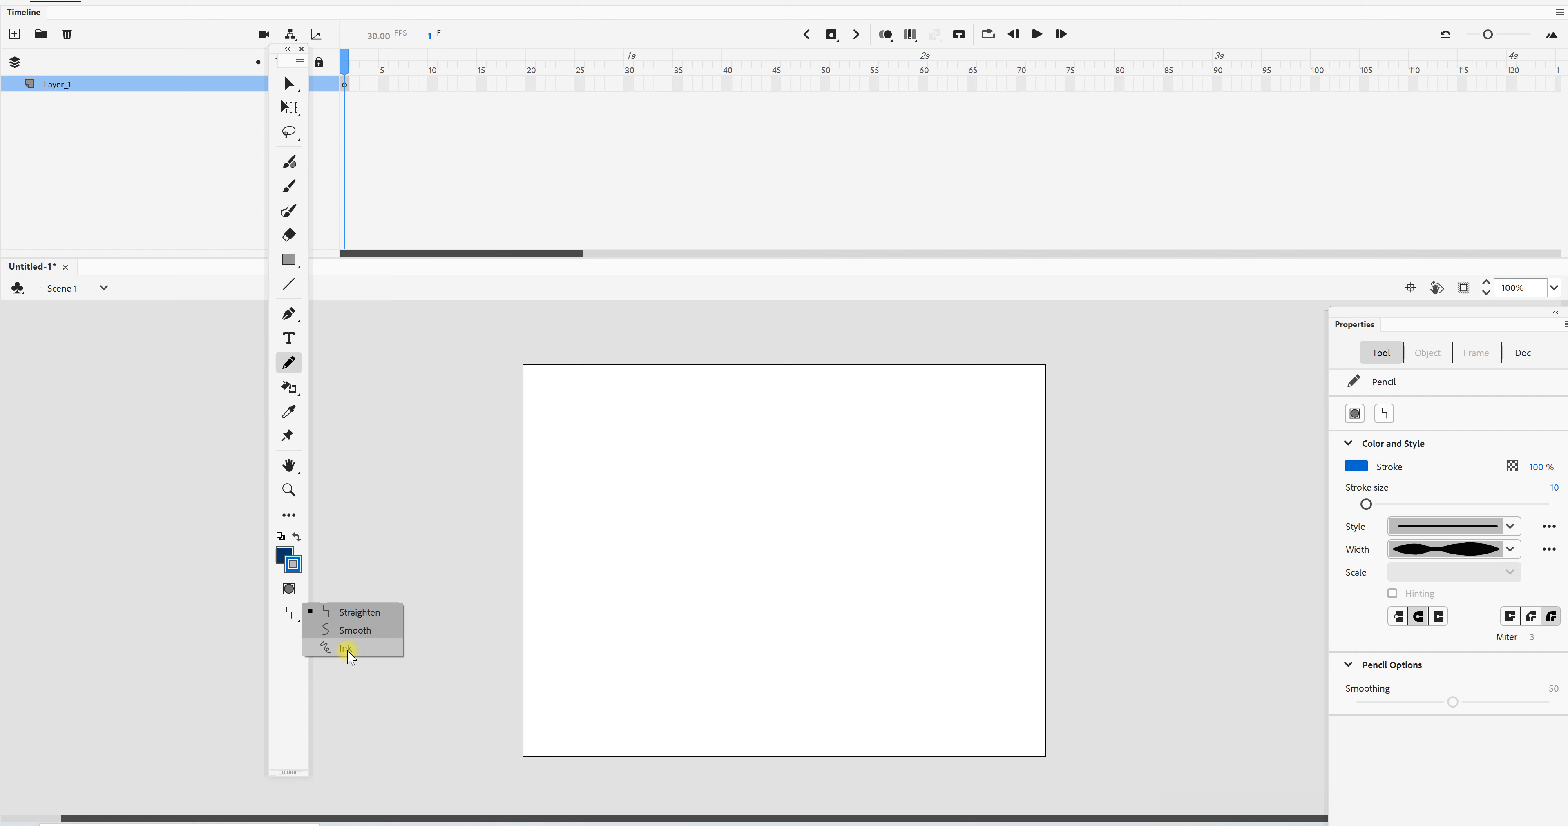
{"action": "left_click", "coordinate": [346, 649]}
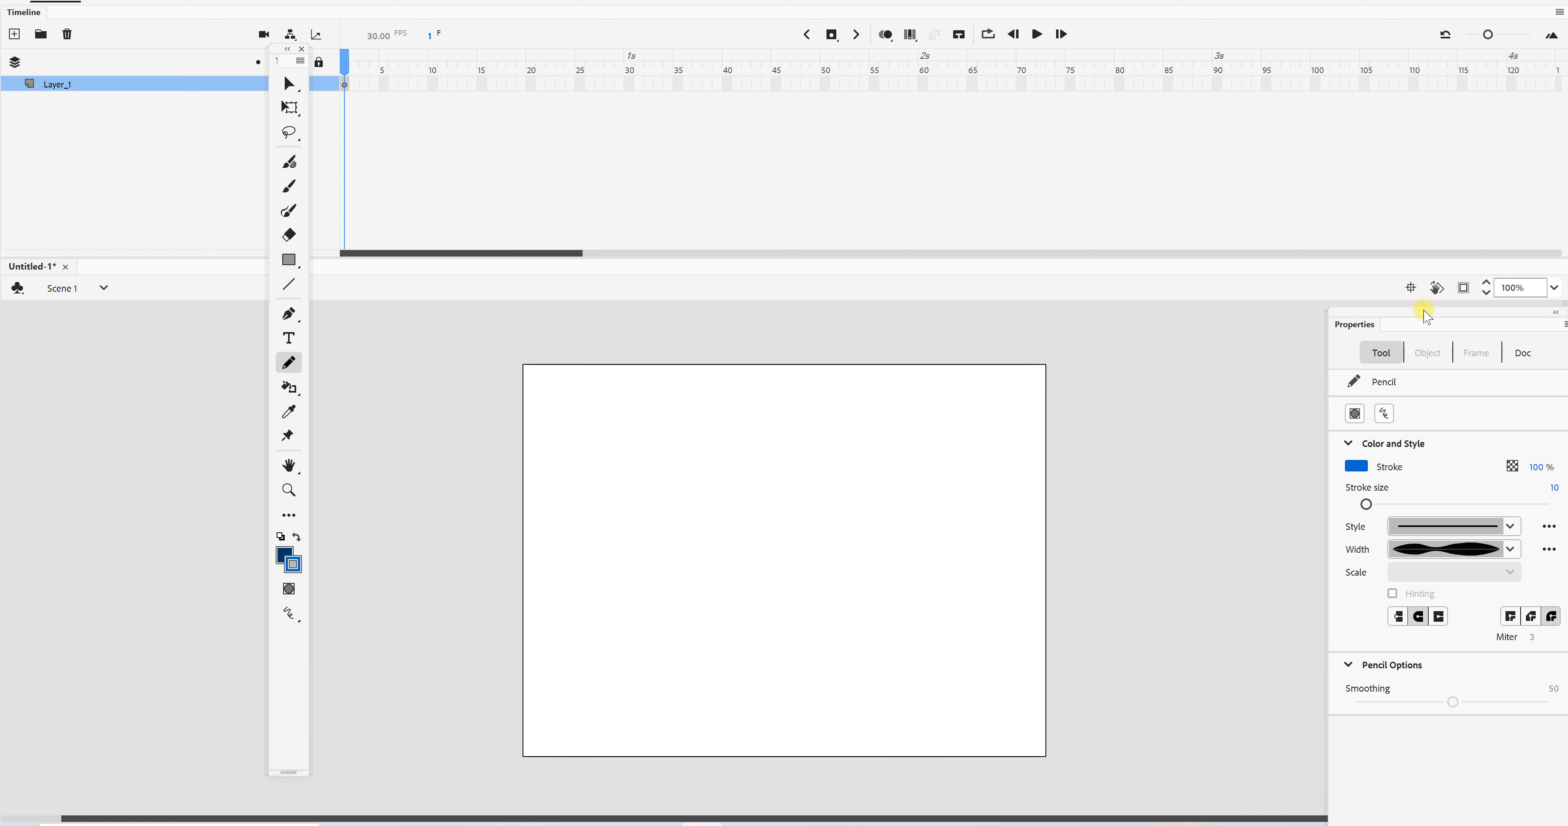
Move the Properties panel fully into view, then set the Pencil's stroke size to 4 with an even-width profile.
{"action": "left_click_drag", "start_coordinate": [1426, 317], "coordinate": [1330, 112]}
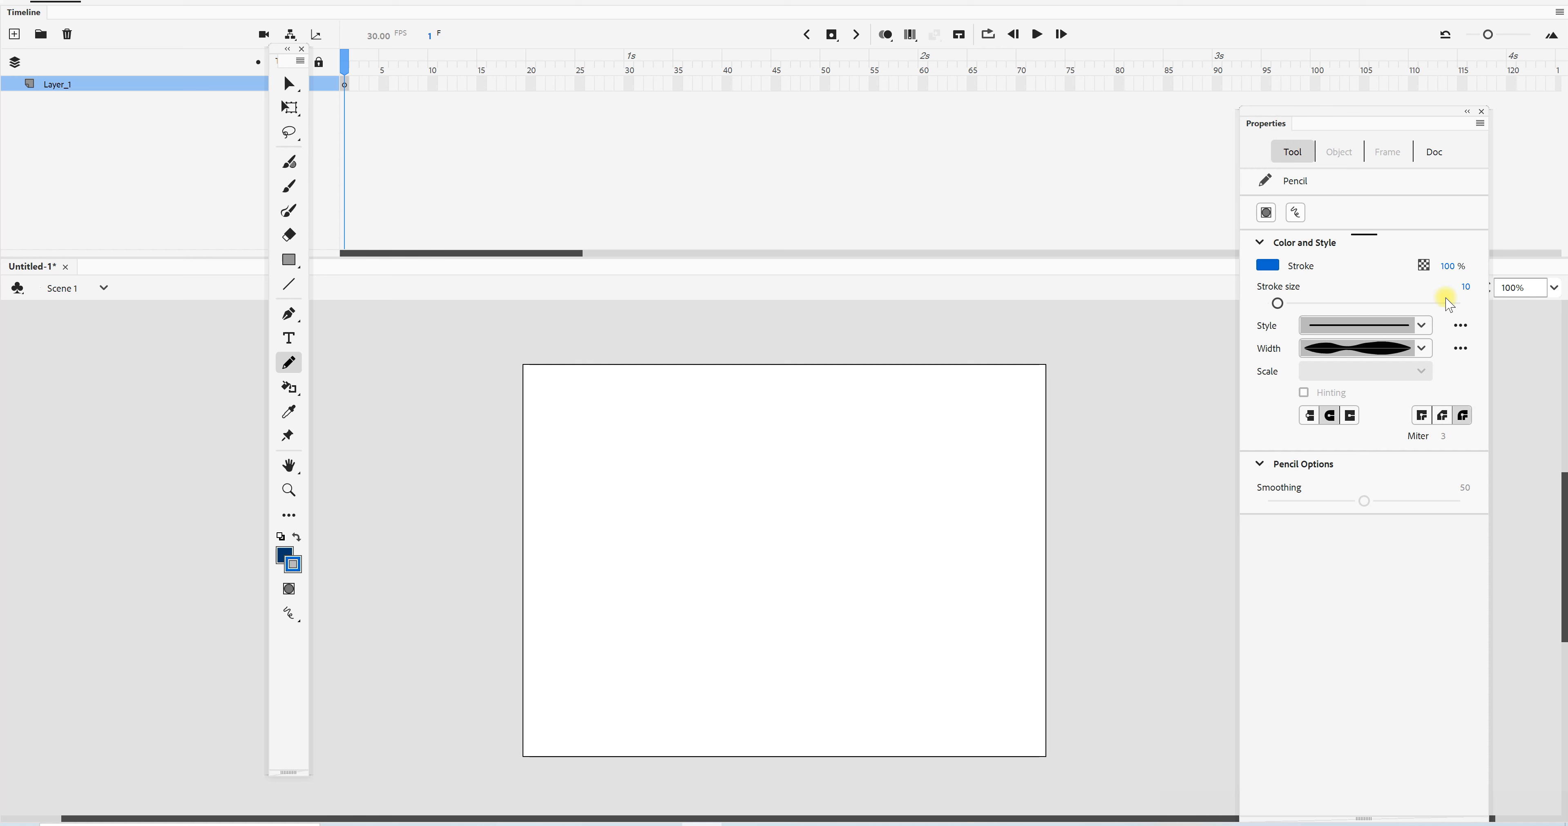
{"action": "left_click", "coordinate": [1465, 287]}
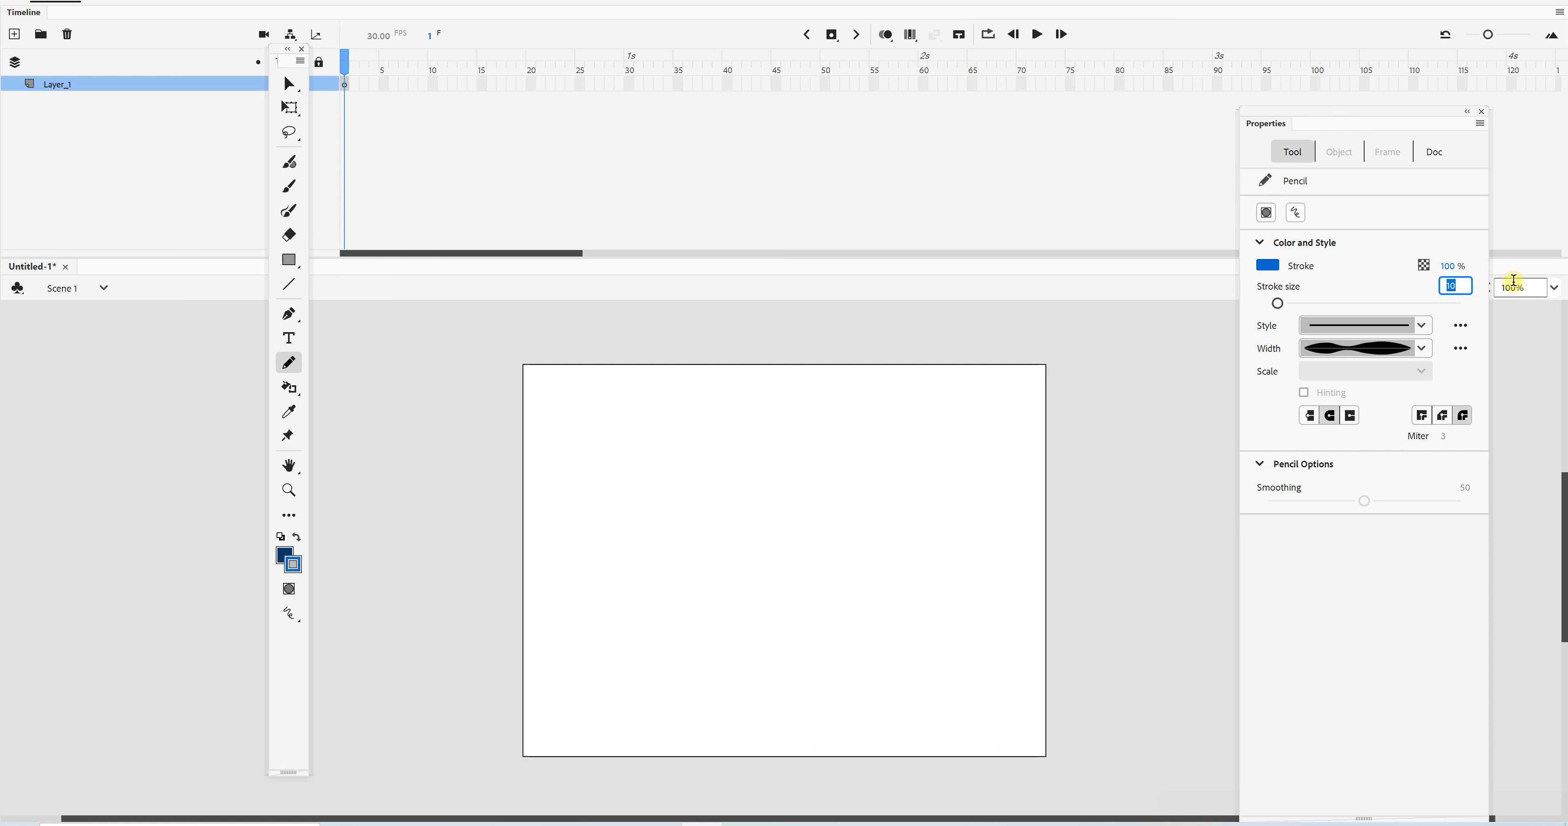
{"action": "type", "text": "40"}
{"action": "key", "text": "Return"}
{"action": "left_click_drag", "start_coordinate": [1309, 308], "coordinate": [1278, 312]}
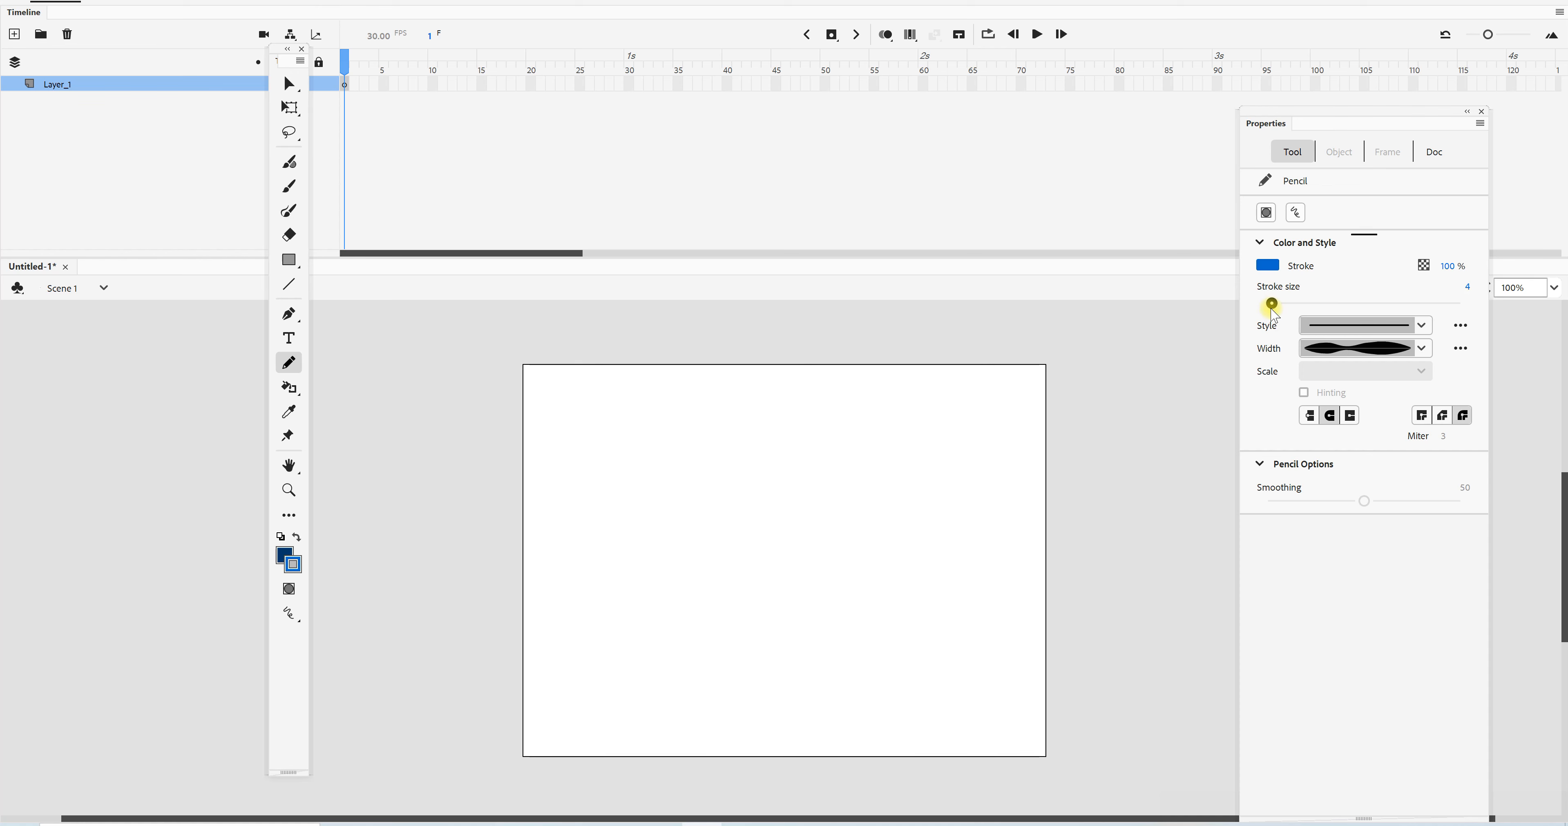
{"action": "left_click", "coordinate": [1423, 348]}
{"action": "left_click", "coordinate": [1404, 359]}
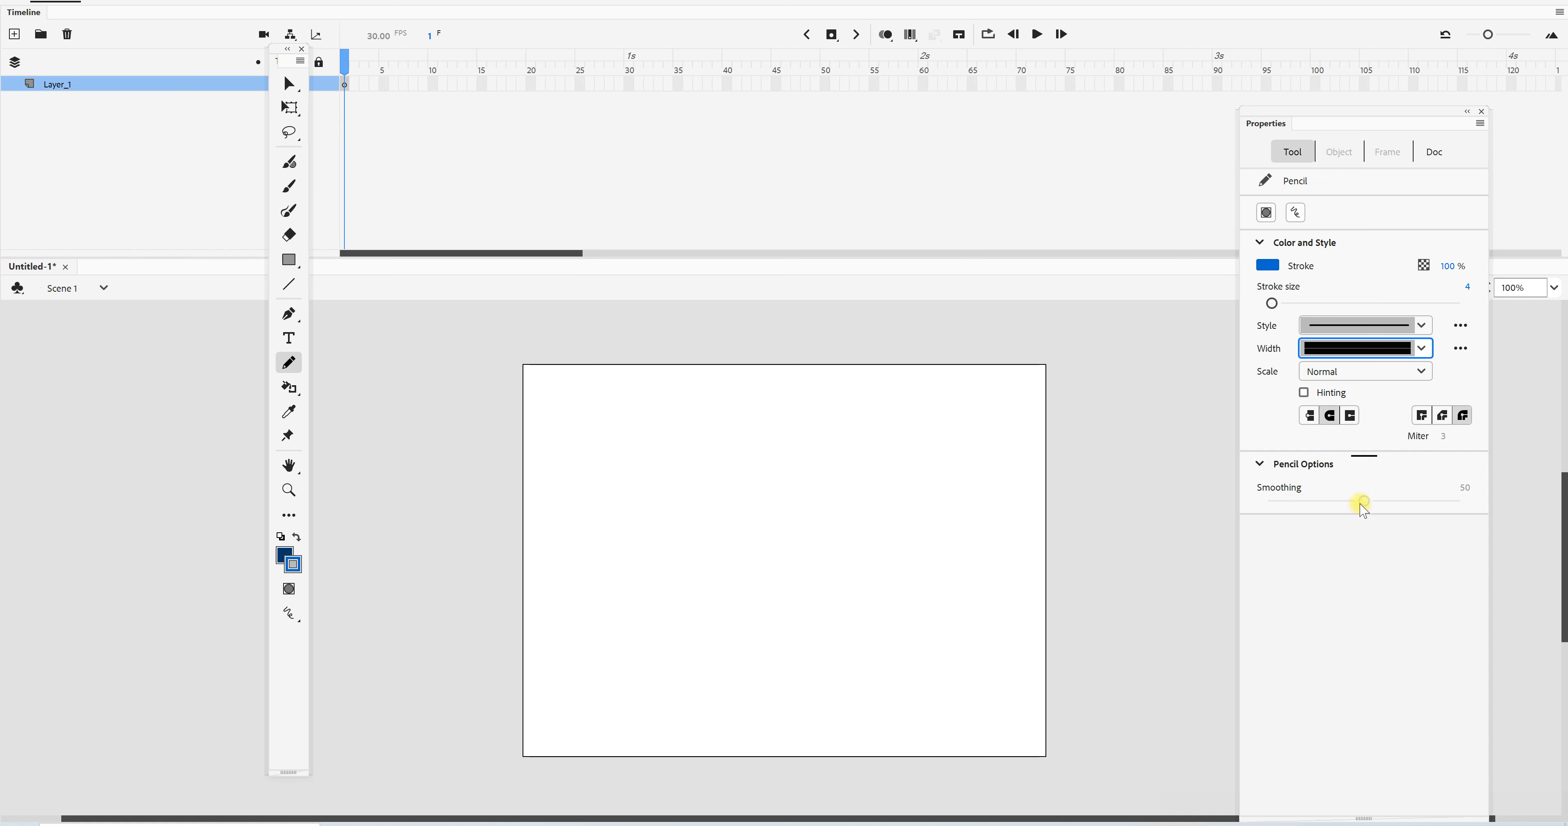
Change the Pencil's drawing mode to Smooth and set its smoothing to 41.
{"action": "left_click_drag", "start_coordinate": [1365, 500], "coordinate": [1400, 498]}
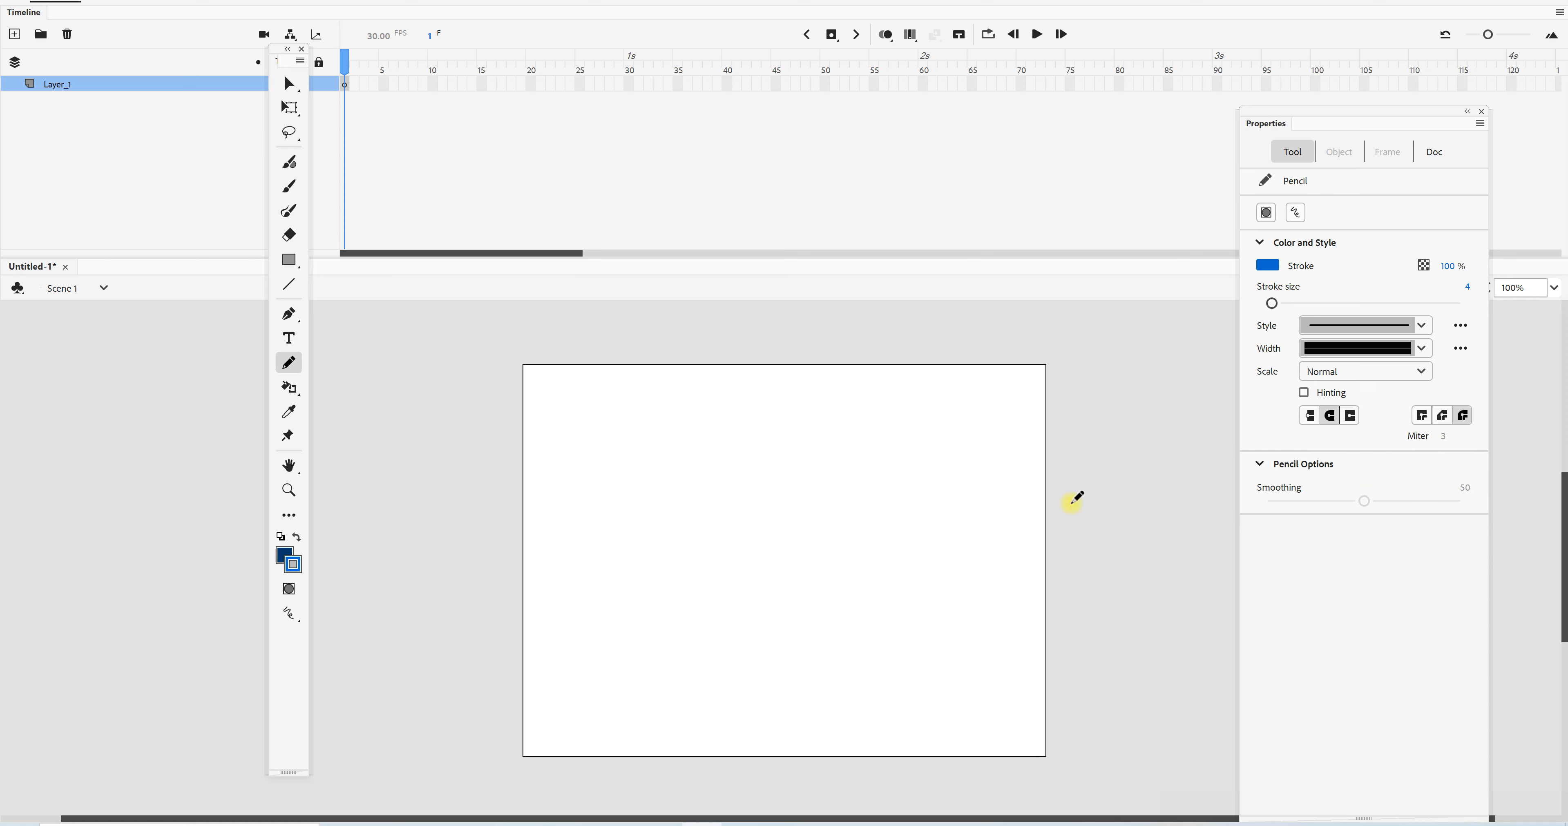
{"action": "left_click", "coordinate": [289, 614]}
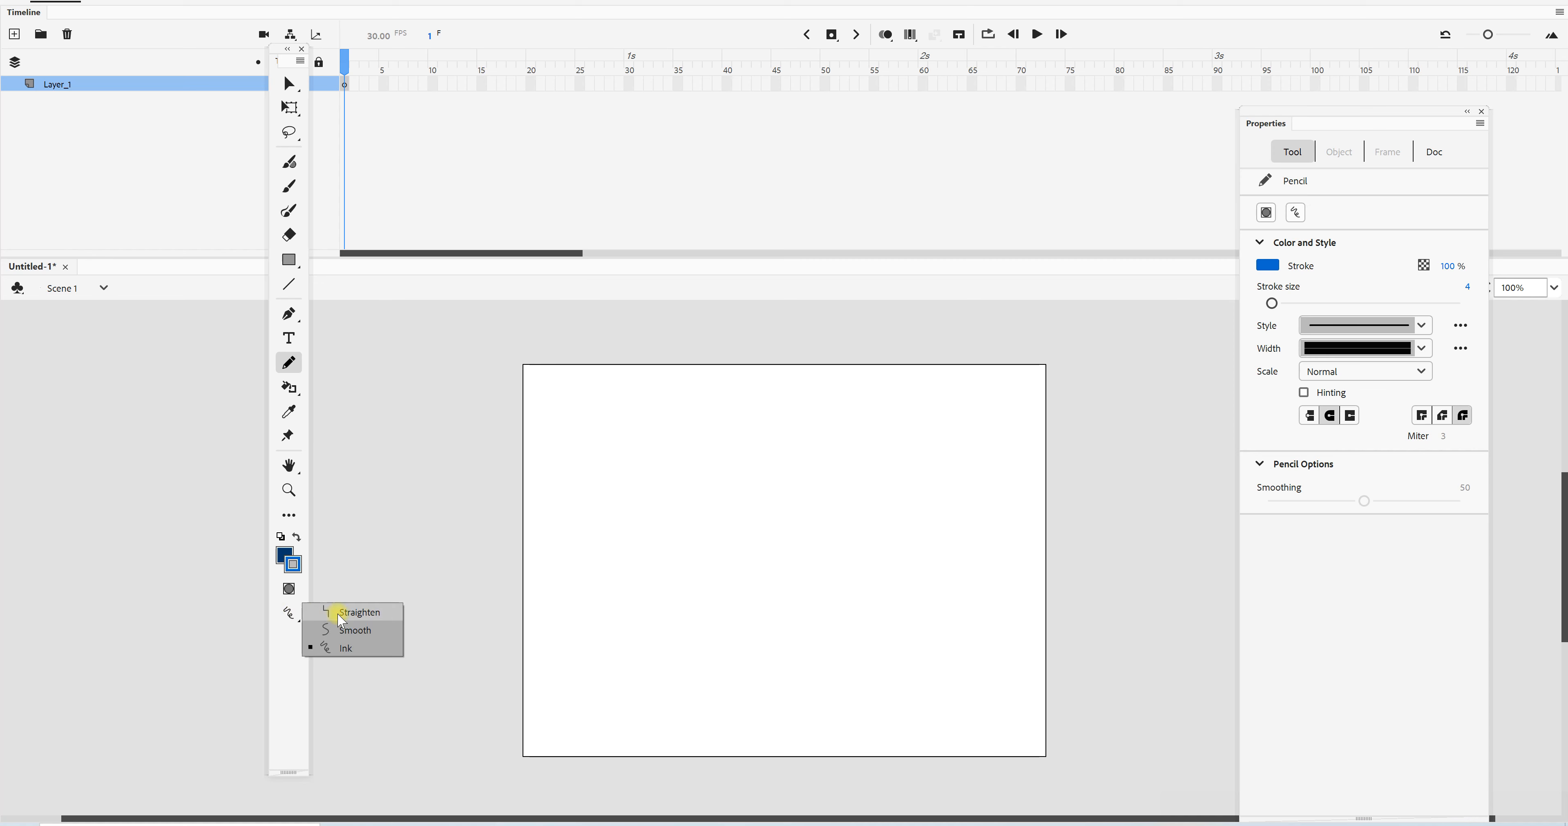
{"action": "left_click", "coordinate": [358, 632]}
{"action": "mouse_move", "coordinate": [1363, 500]}
{"action": "left_mouse_down"}
{"action": "mouse_move", "coordinate": [1400, 502]}
{"action": "mouse_move", "coordinate": [1302, 503]}
{"action": "mouse_move", "coordinate": [1347, 501]}
{"action": "left_mouse_up"}
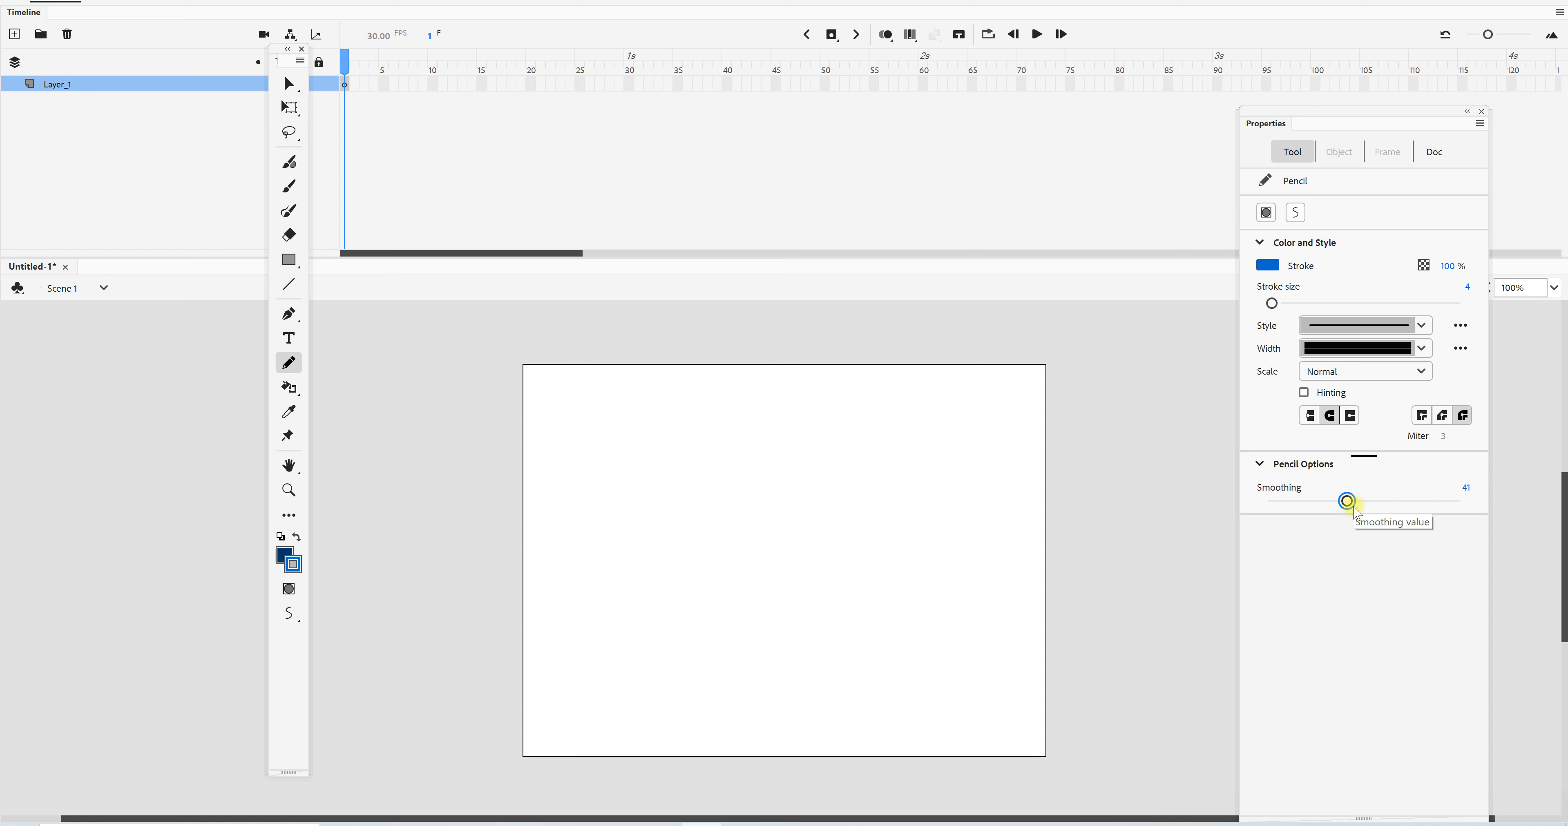
Draw two wavy blue freehand strokes across the stage and a shorter light blue wavy stroke below them.
{"action": "mouse_move", "coordinate": [618, 646]}
{"action": "left_mouse_down"}
{"action": "mouse_move", "coordinate": [667, 539]}
{"action": "mouse_move", "coordinate": [933, 526]}
{"action": "left_mouse_up"}
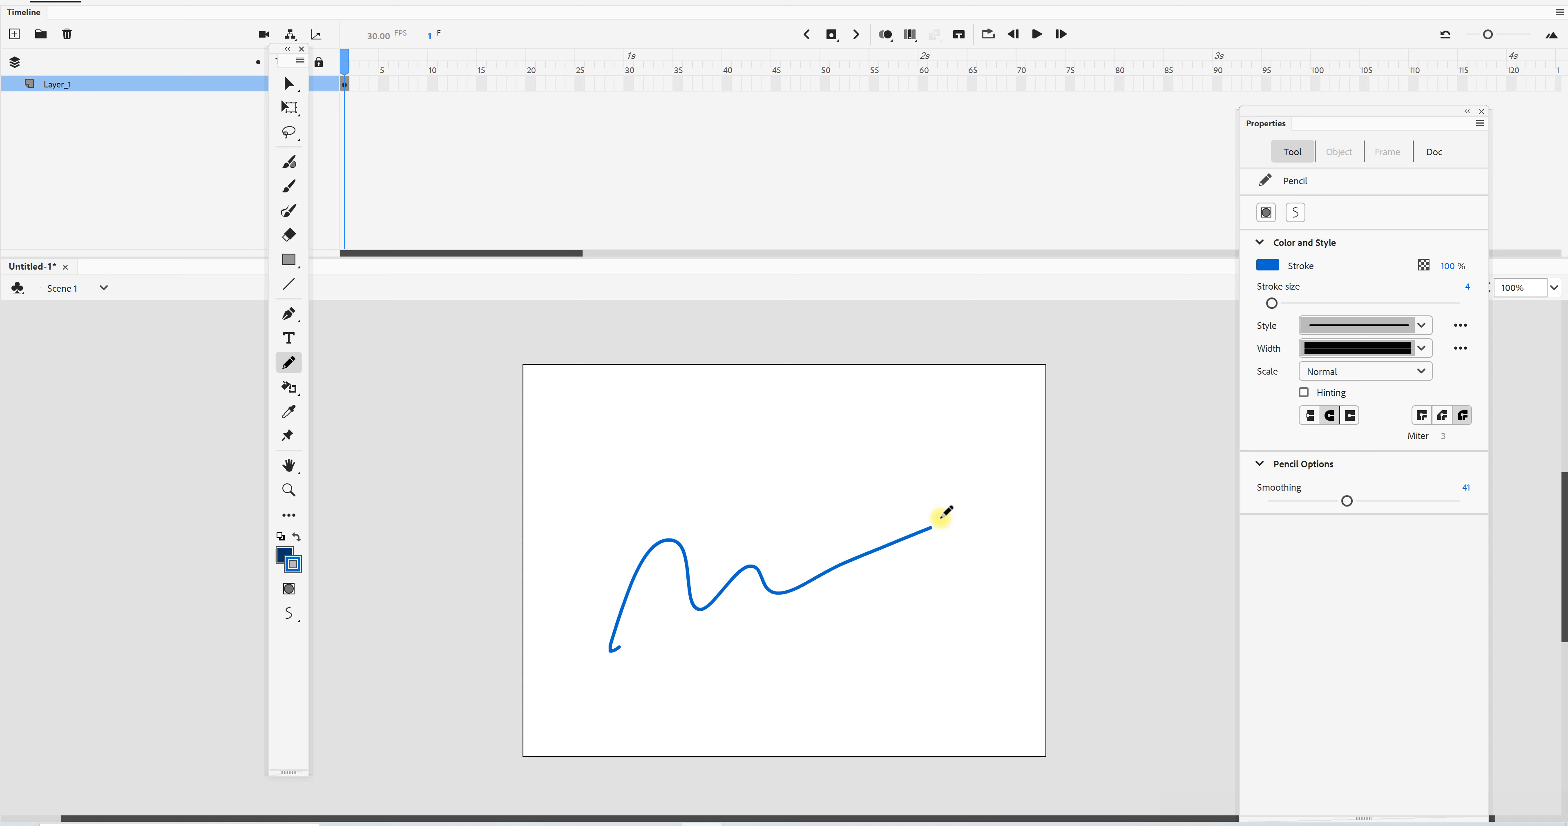
{"action": "mouse_move", "coordinate": [595, 563]}
{"action": "left_mouse_down"}
{"action": "mouse_move", "coordinate": [669, 414]}
{"action": "mouse_move", "coordinate": [756, 497]}
{"action": "mouse_move", "coordinate": [910, 455]}
{"action": "left_mouse_up"}
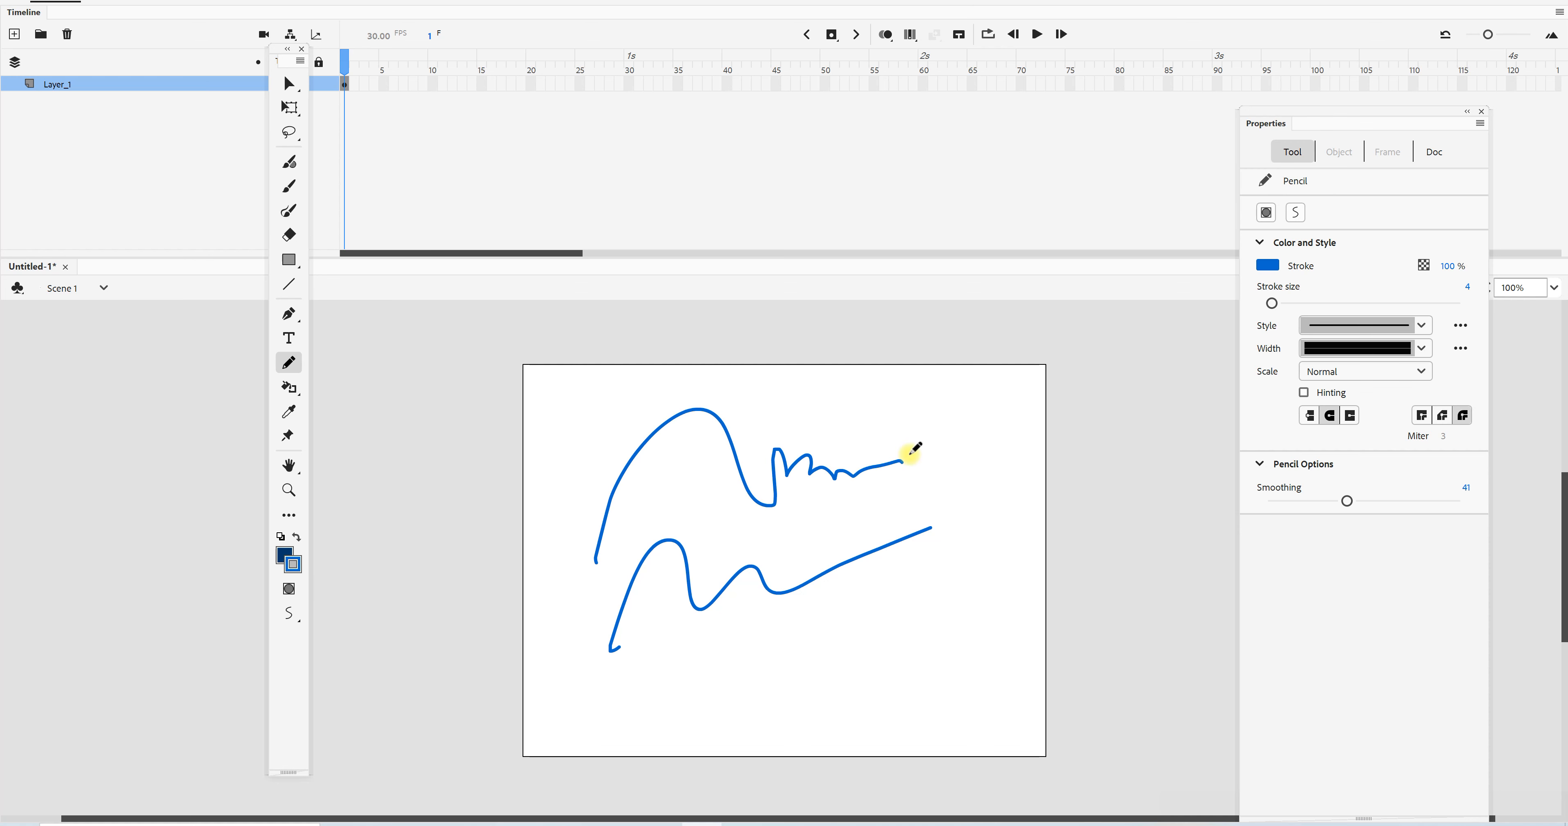
{"action": "left_click", "coordinate": [293, 563]}
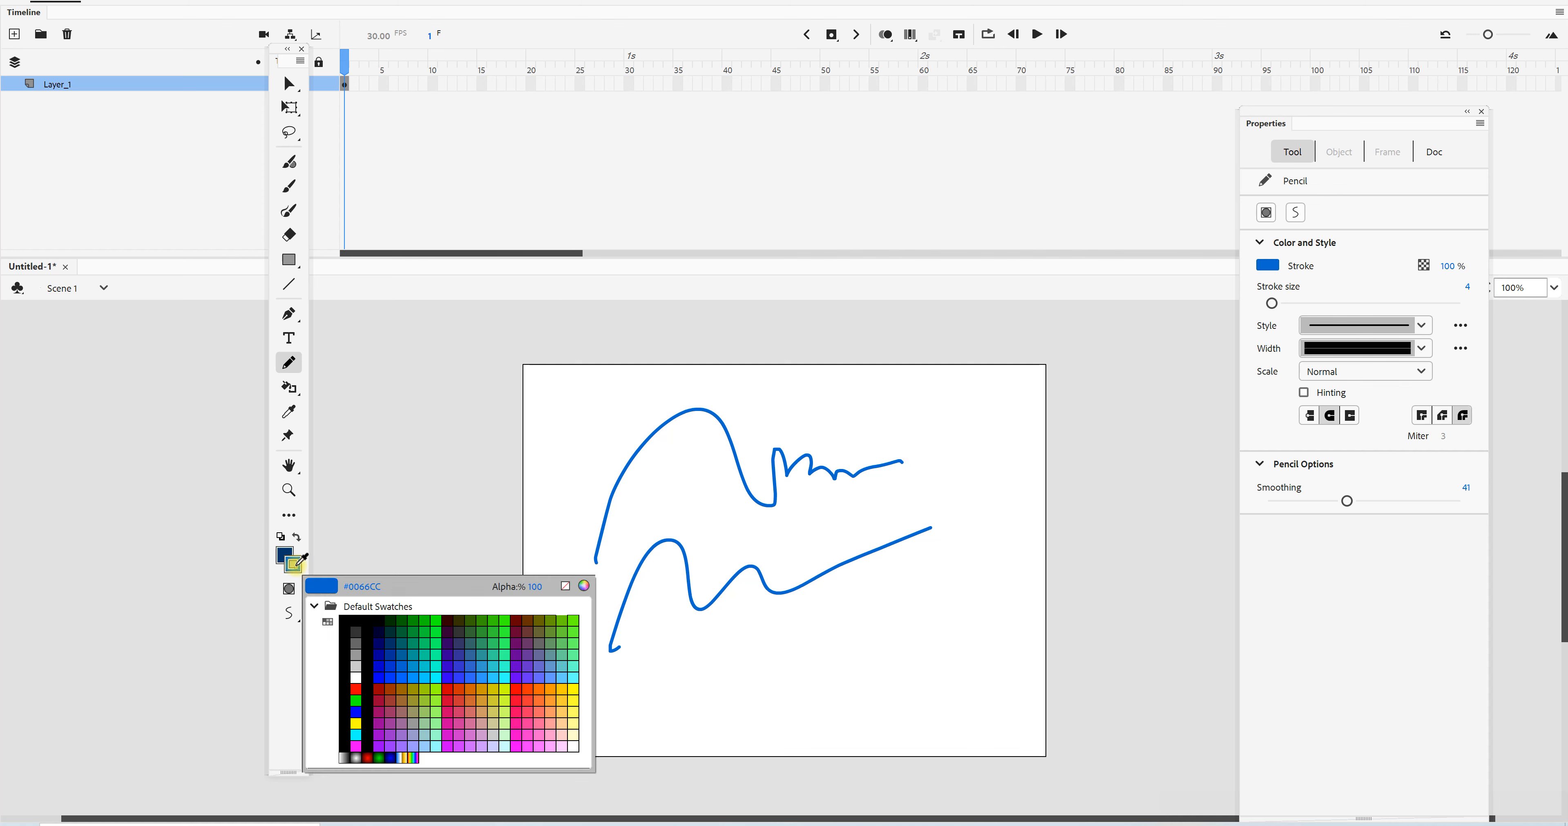
{"action": "left_click", "coordinate": [493, 673]}
{"action": "left_click_drag", "start_coordinate": [675, 693], "coordinate": [923, 612]}
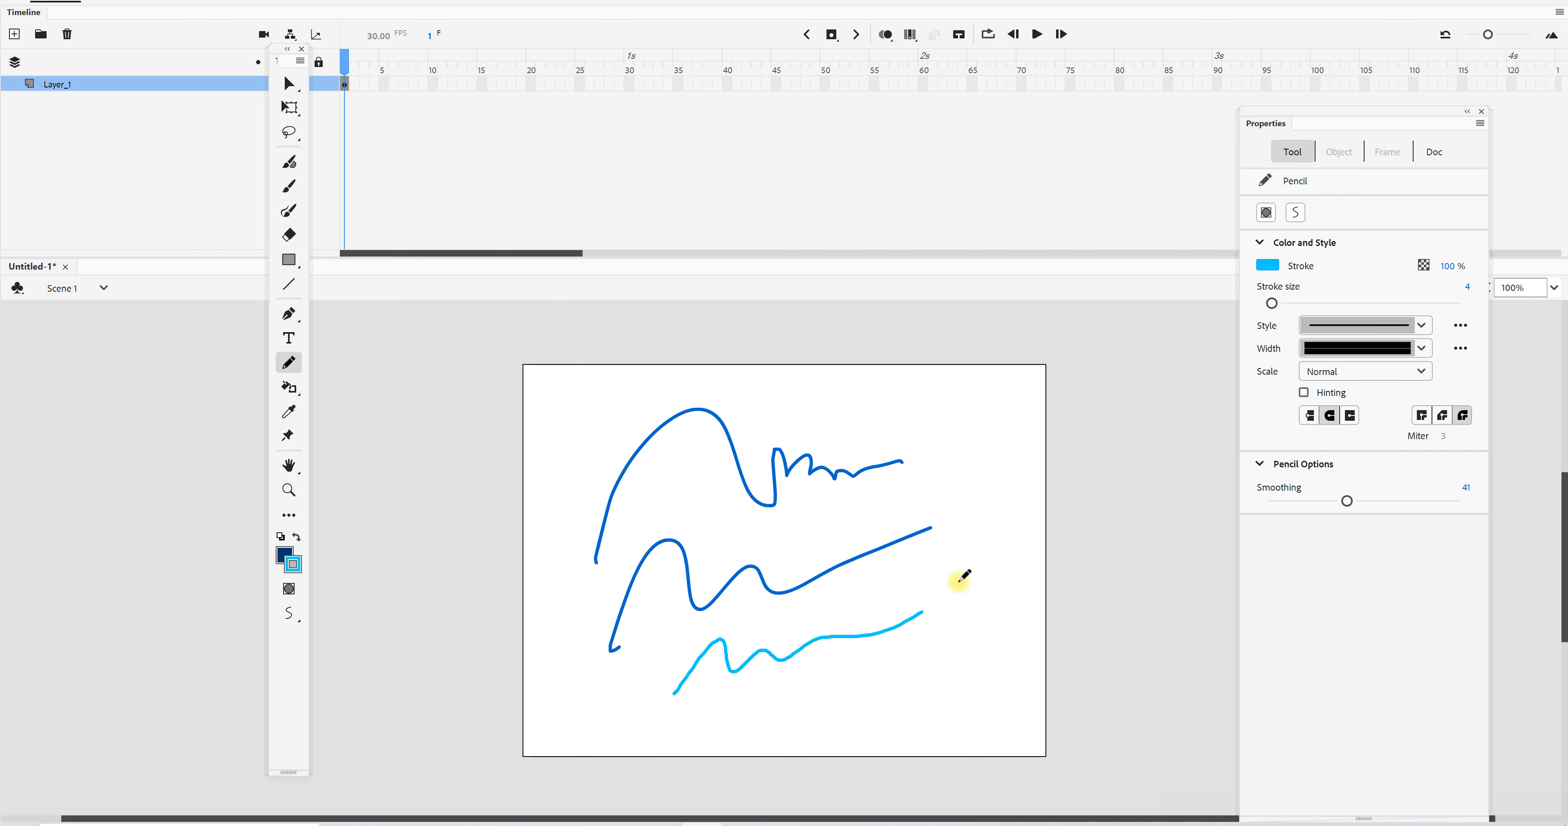
Draw a zigzag freehand stroke with spiral loops over the blue lines in dark teal #003333.
{"action": "left_click", "coordinate": [293, 565]}
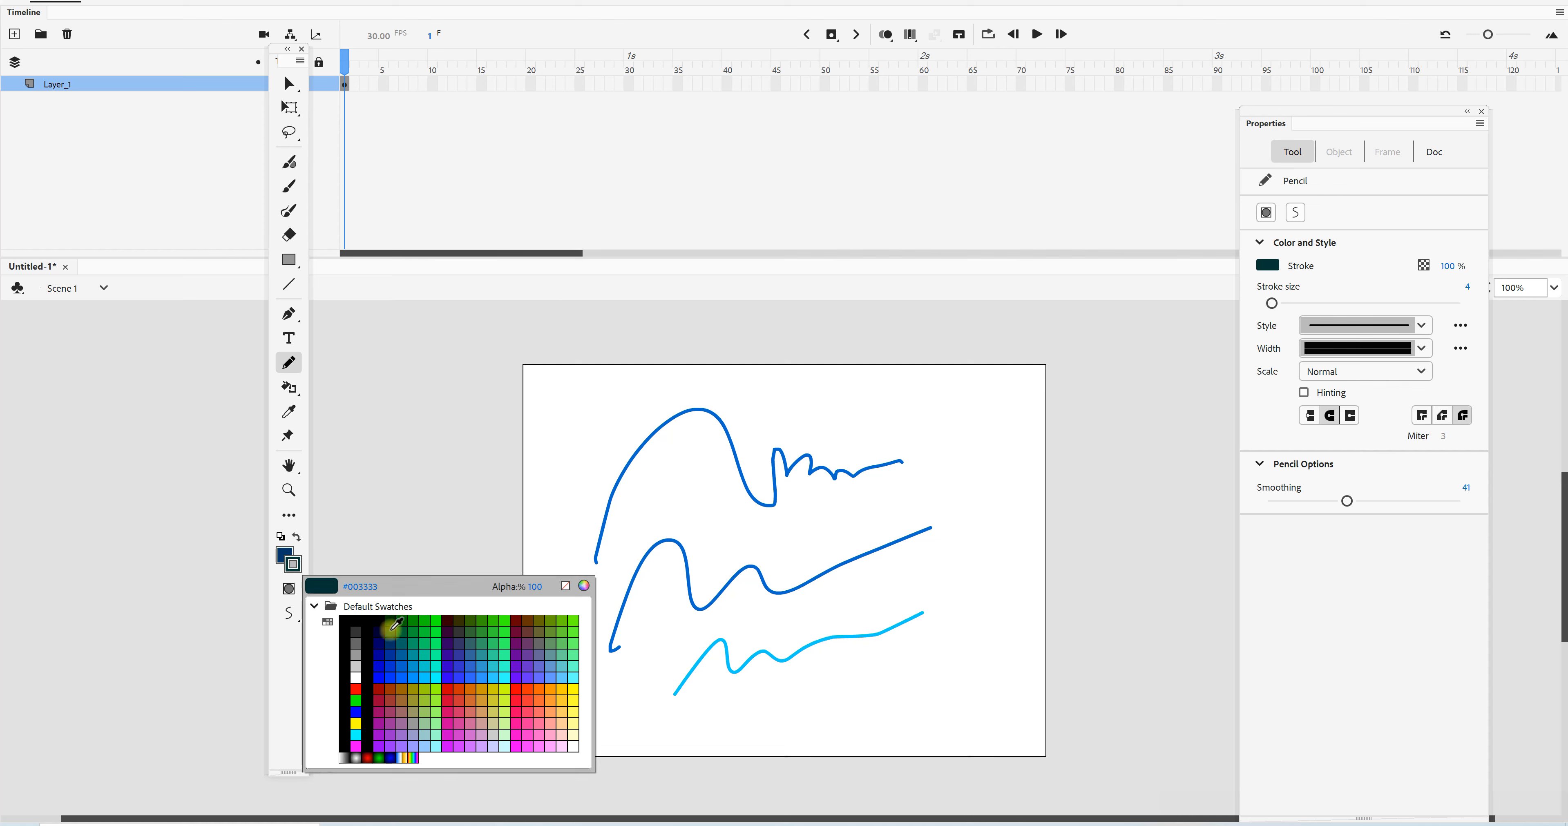
{"action": "left_click", "coordinate": [414, 624]}
{"action": "mouse_move", "coordinate": [669, 575]}
{"action": "left_mouse_down"}
{"action": "mouse_move", "coordinate": [703, 485]}
{"action": "mouse_move", "coordinate": [783, 519]}
{"action": "mouse_move", "coordinate": [876, 501]}
{"action": "mouse_move", "coordinate": [916, 551]}
{"action": "mouse_move", "coordinate": [860, 441]}
{"action": "mouse_move", "coordinate": [964, 510]}
{"action": "mouse_move", "coordinate": [923, 474]}
{"action": "left_mouse_up"}
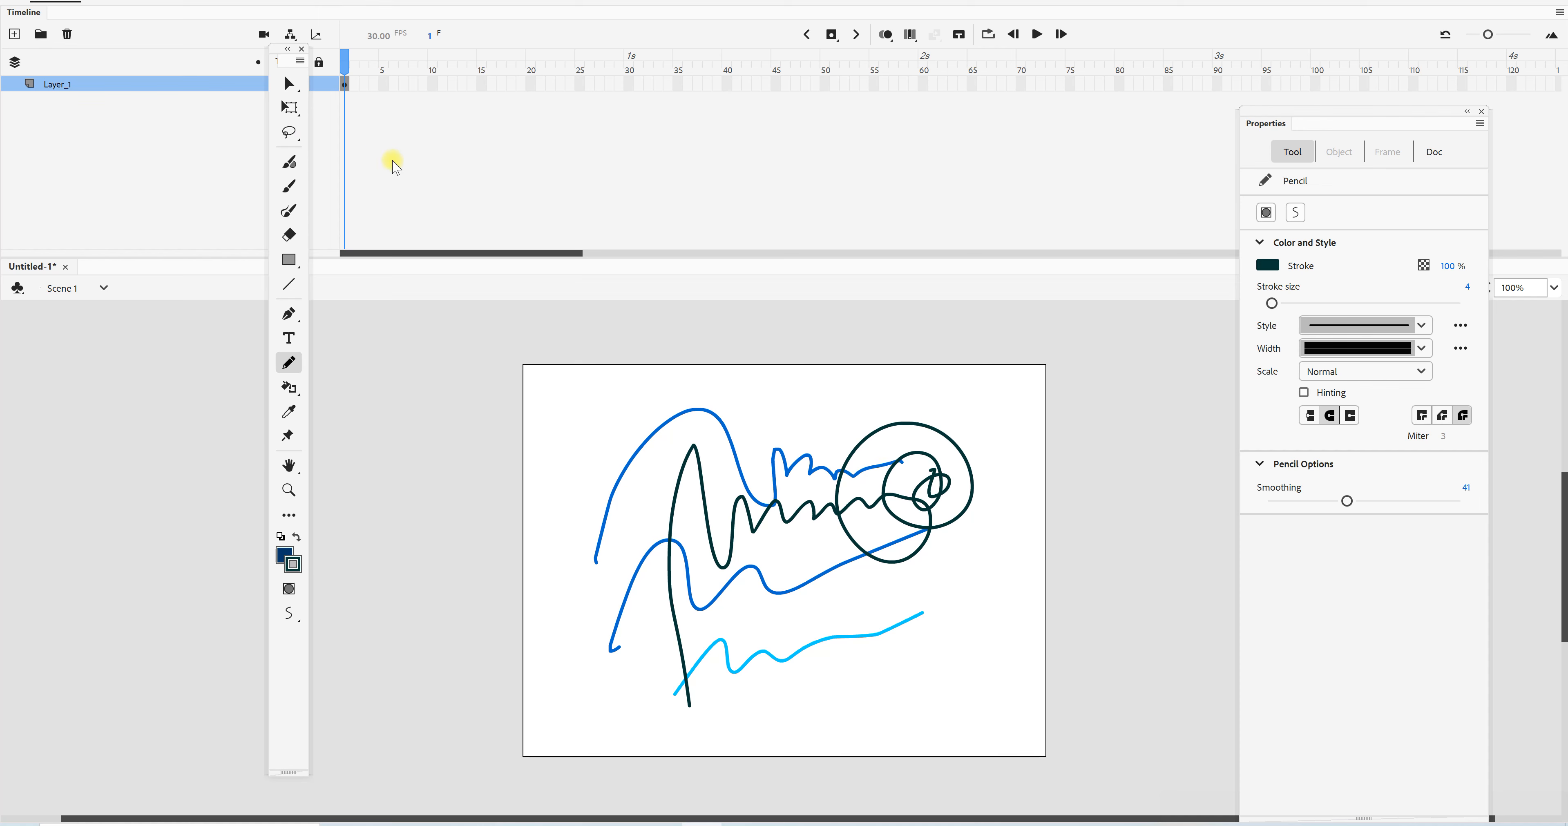
Move separate segments of the light blue stroke, the lower blue stroke and the upper blue arc using the Selection tool.
{"action": "left_click", "coordinate": [290, 82]}
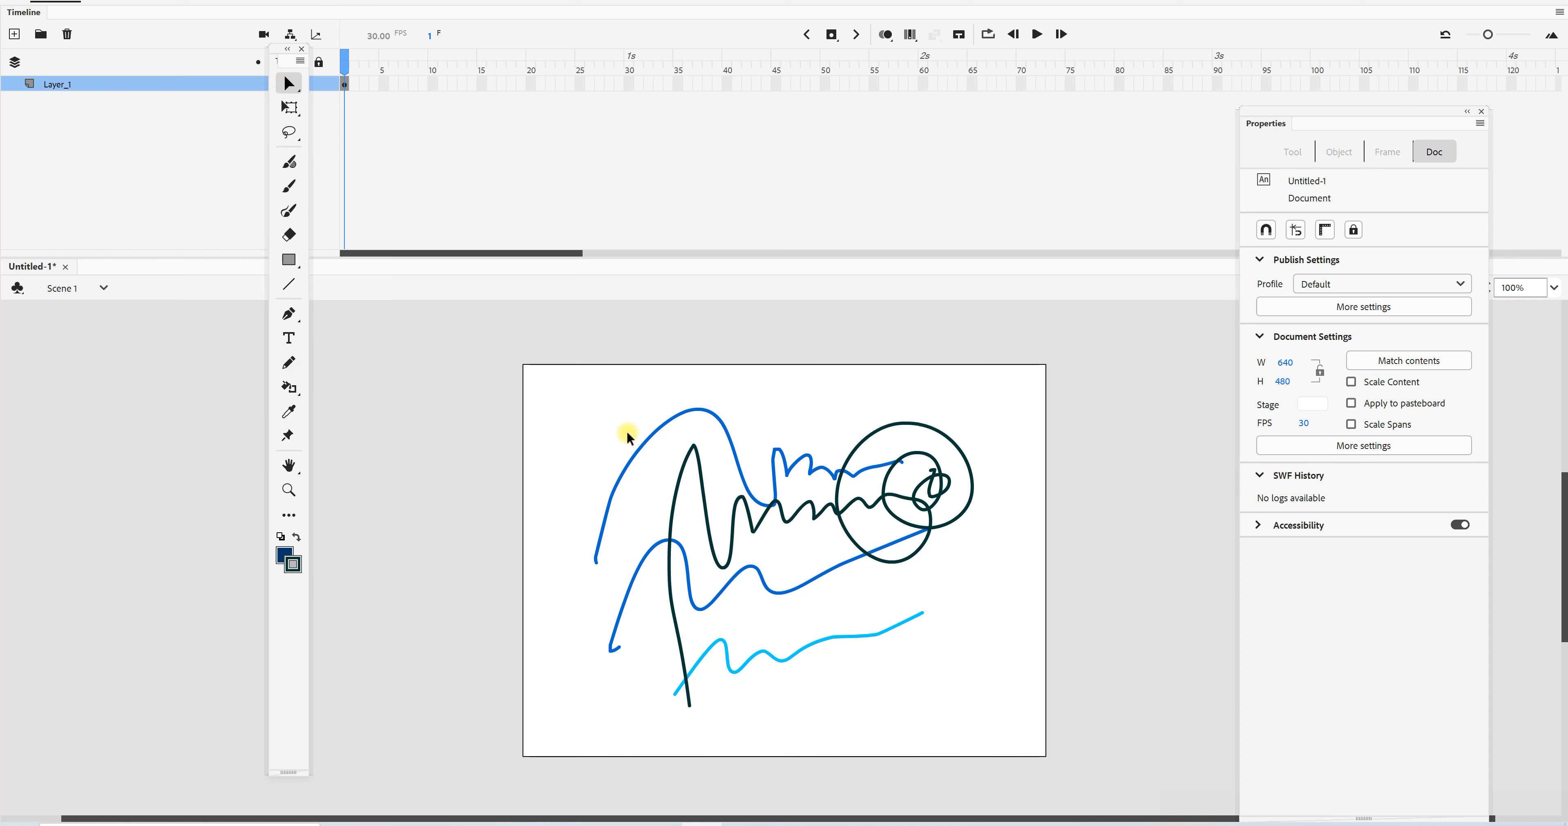
{"action": "left_click", "coordinate": [813, 650]}
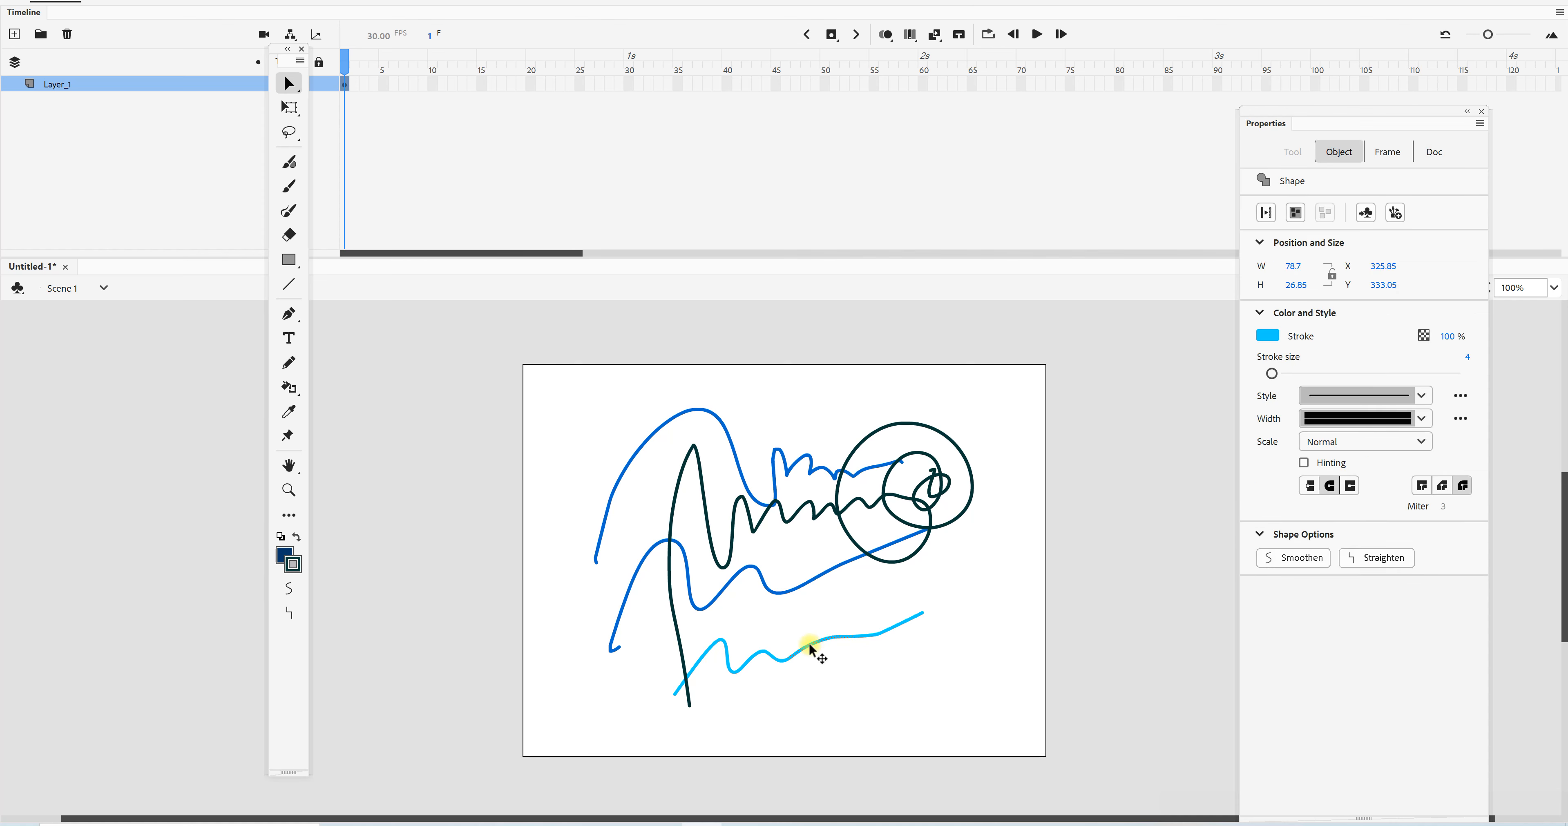
{"action": "mouse_move", "coordinate": [813, 649]}
{"action": "left_mouse_down"}
{"action": "mouse_move", "coordinate": [903, 658]}
{"action": "mouse_move", "coordinate": [895, 646]}
{"action": "mouse_move", "coordinate": [980, 593]}
{"action": "left_mouse_up"}
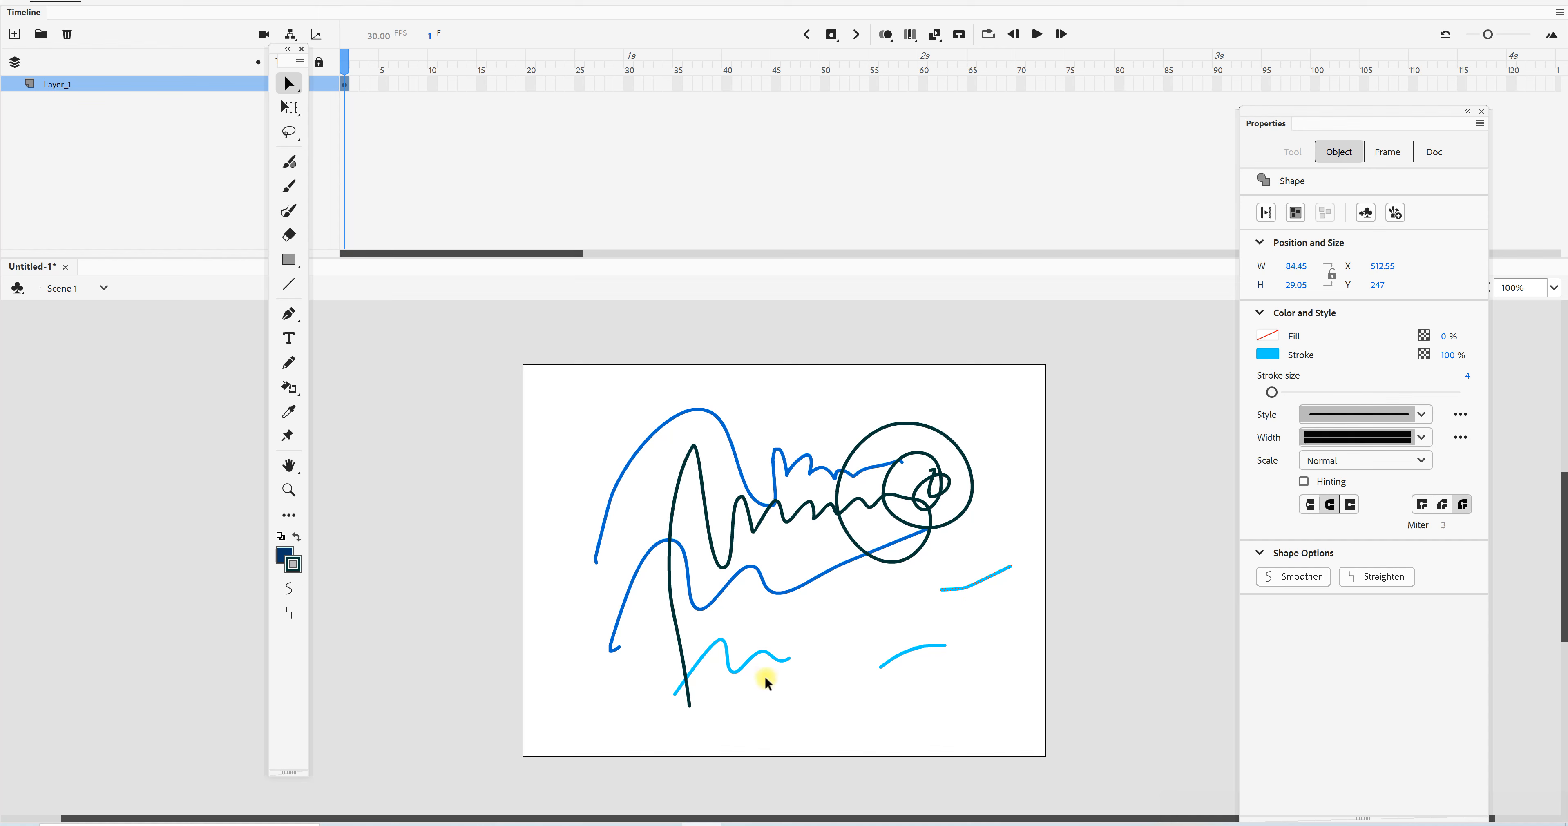
{"action": "left_click", "coordinate": [784, 599]}
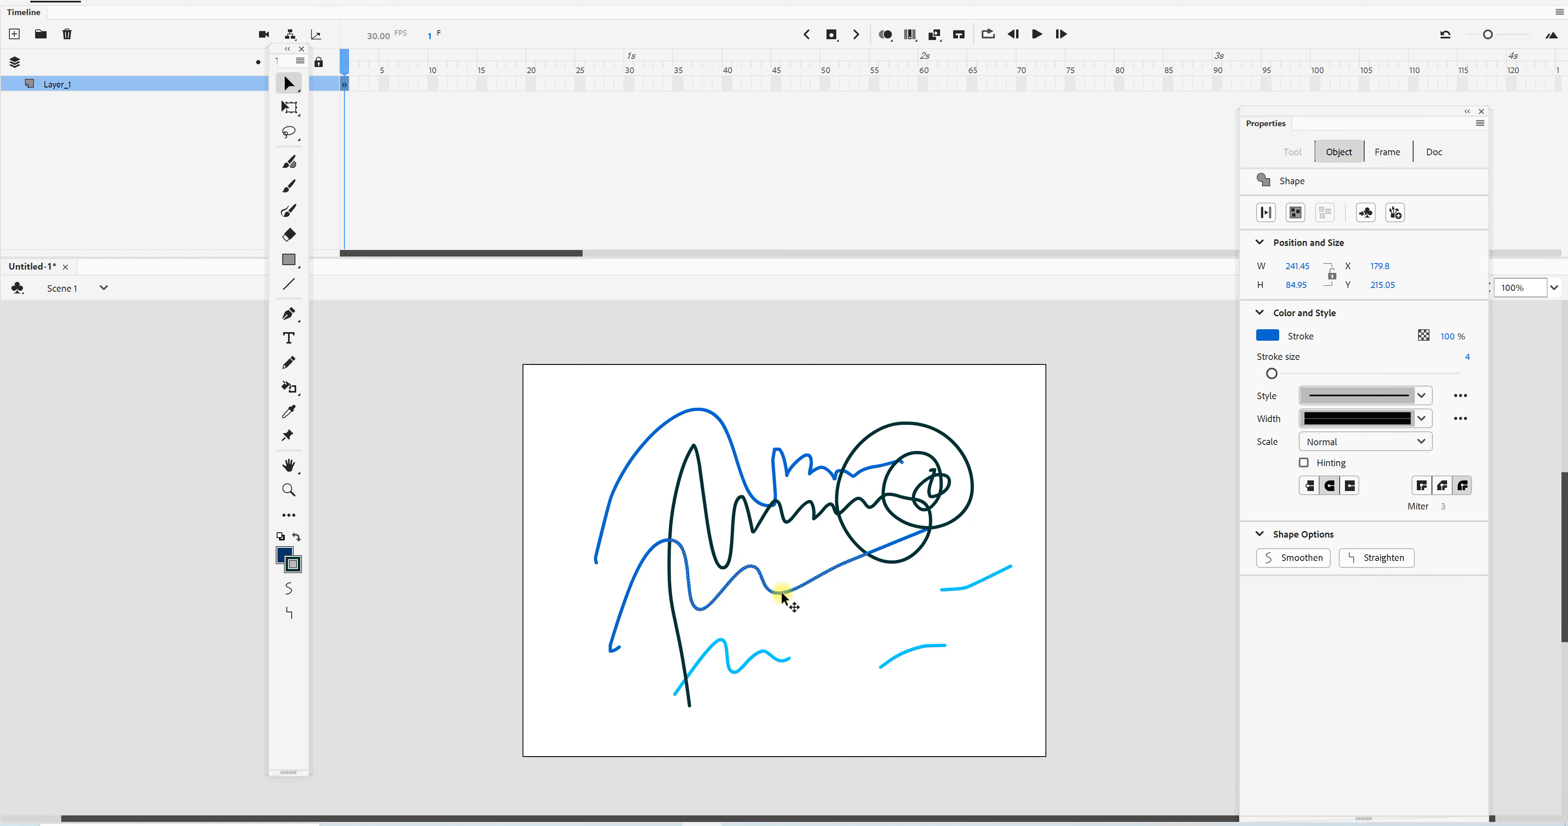
{"action": "mouse_move", "coordinate": [785, 598]}
{"action": "left_mouse_down"}
{"action": "mouse_move", "coordinate": [822, 633]}
{"action": "mouse_move", "coordinate": [843, 637]}
{"action": "mouse_move", "coordinate": [852, 612]}
{"action": "left_mouse_up"}
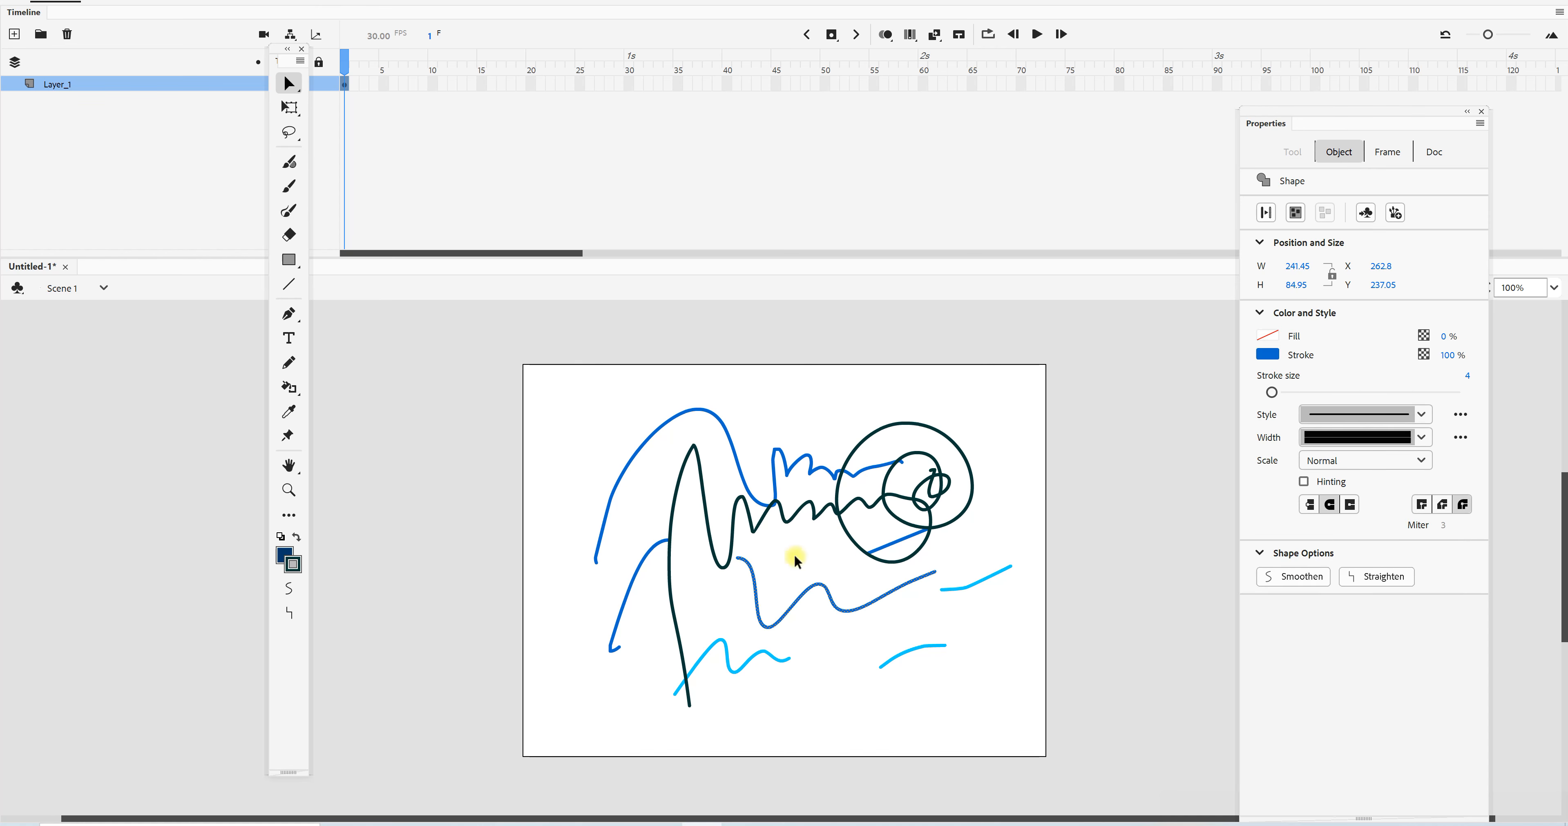
{"action": "left_click", "coordinate": [716, 416]}
{"action": "left_click_drag", "start_coordinate": [717, 416], "coordinate": [707, 407]}
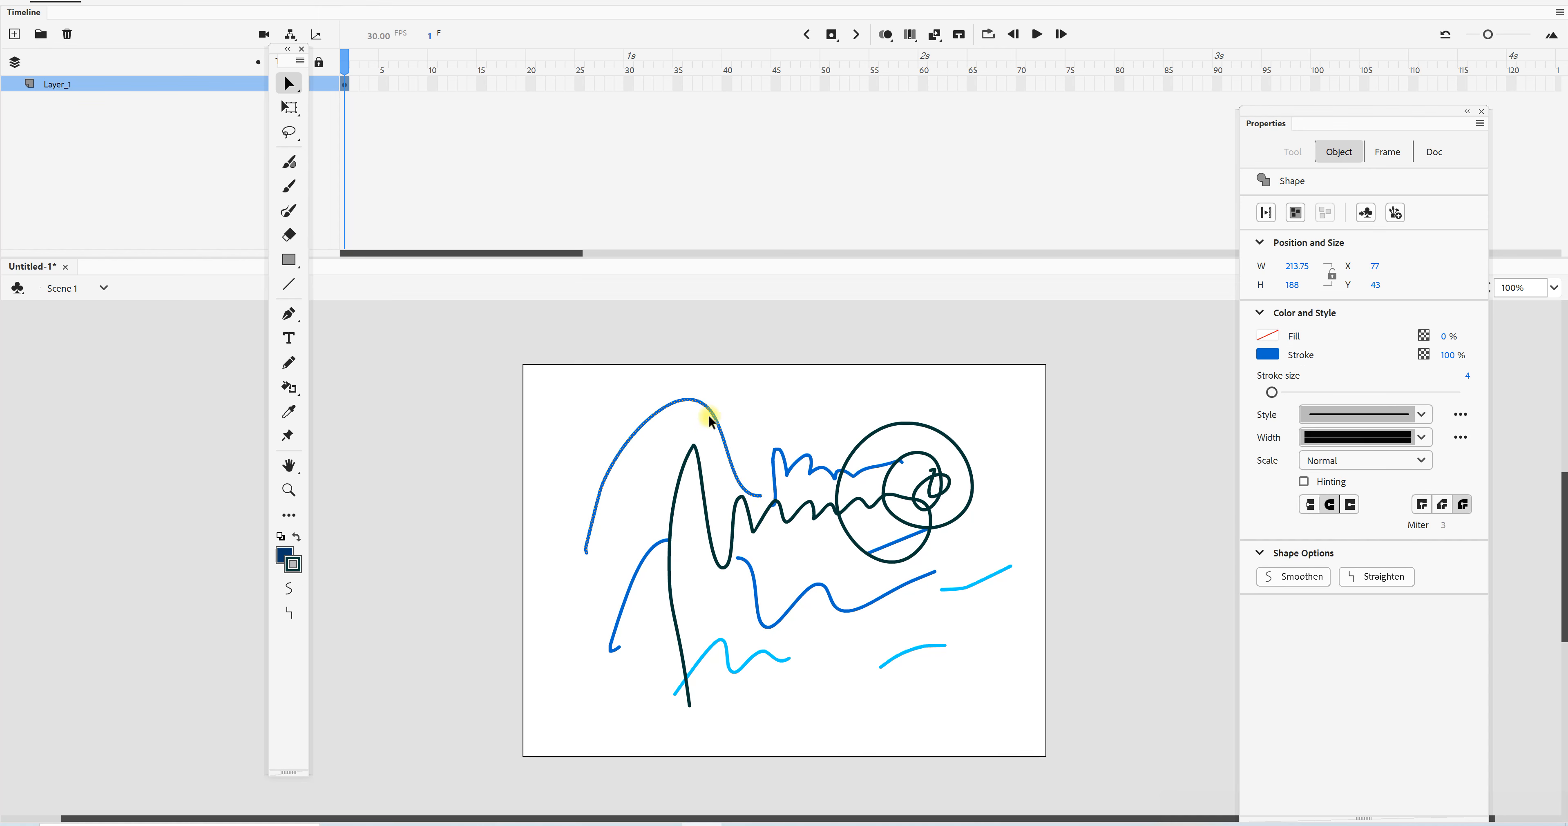
Reshape the left side of the upper blue arc into an S-like curve using the Subselection tool on its anchor points and direction handles.
{"action": "key", "text": "ctrl+="}
{"action": "key", "text": "ctrl+="}
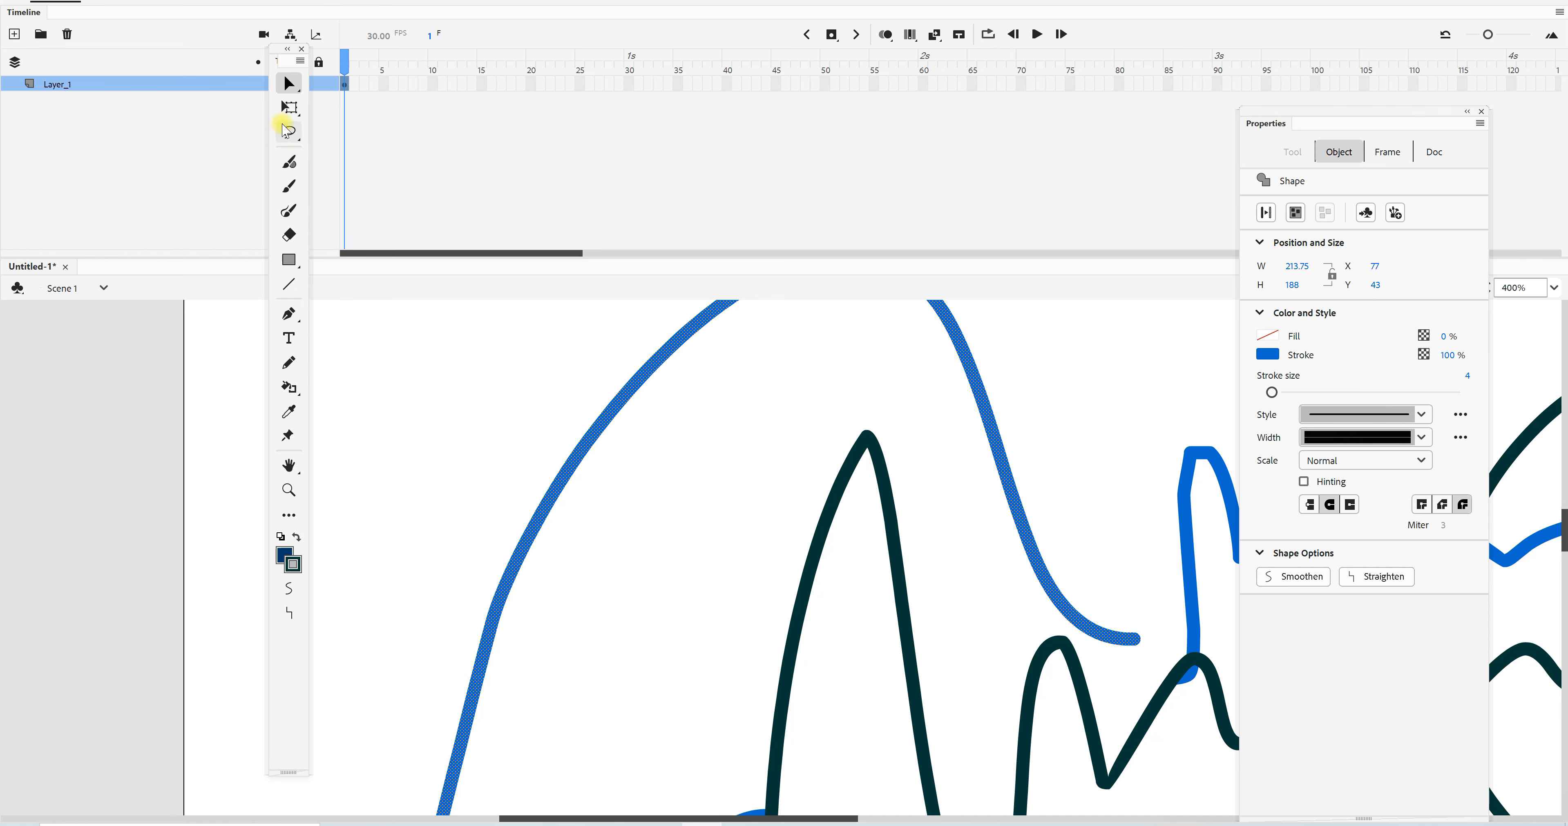
{"action": "left_click", "coordinate": [297, 97]}
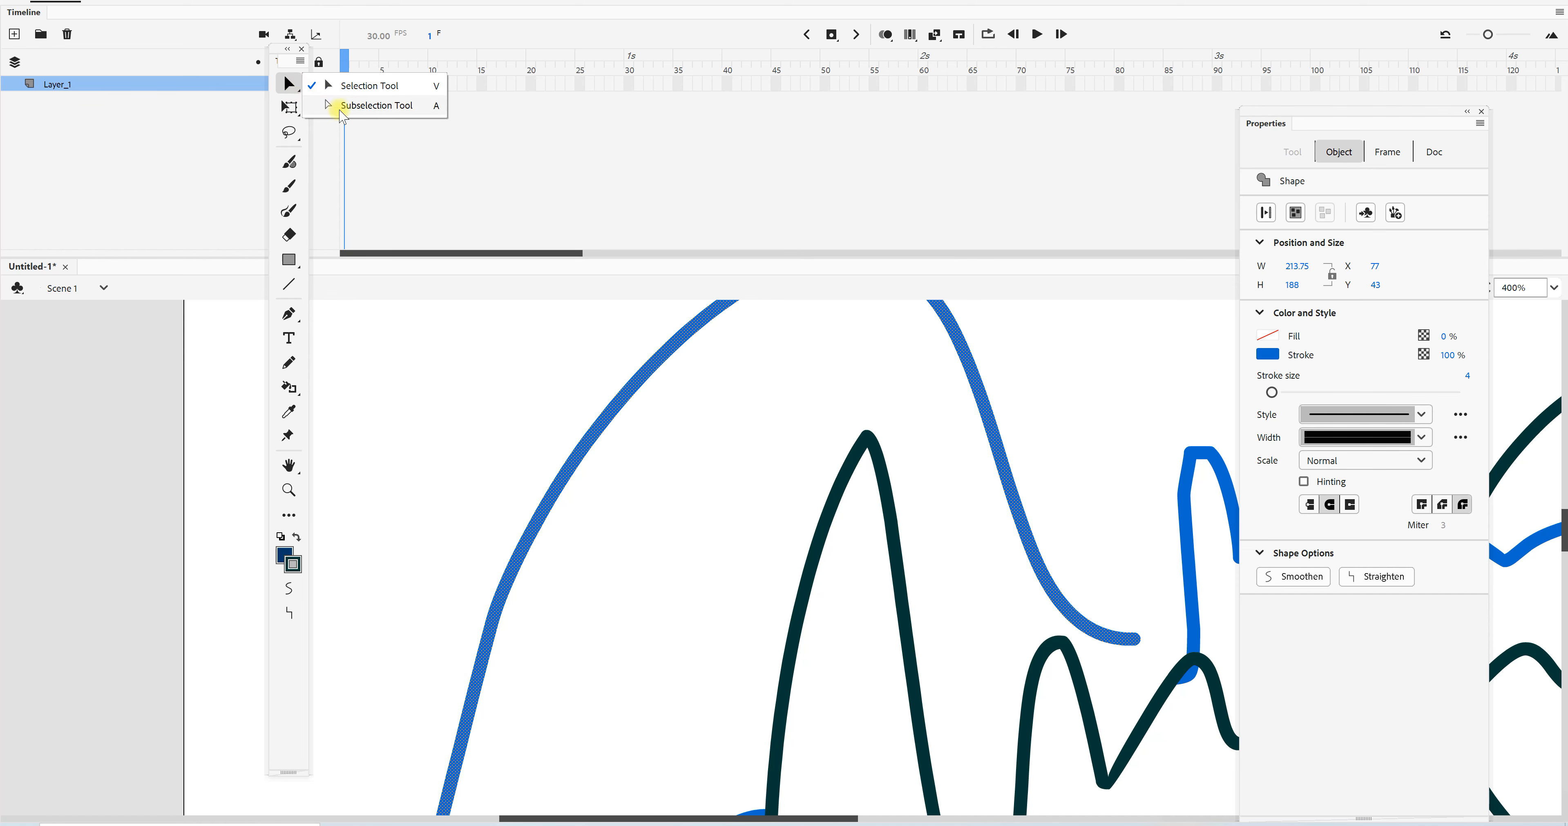
{"action": "left_click", "coordinate": [800, 499]}
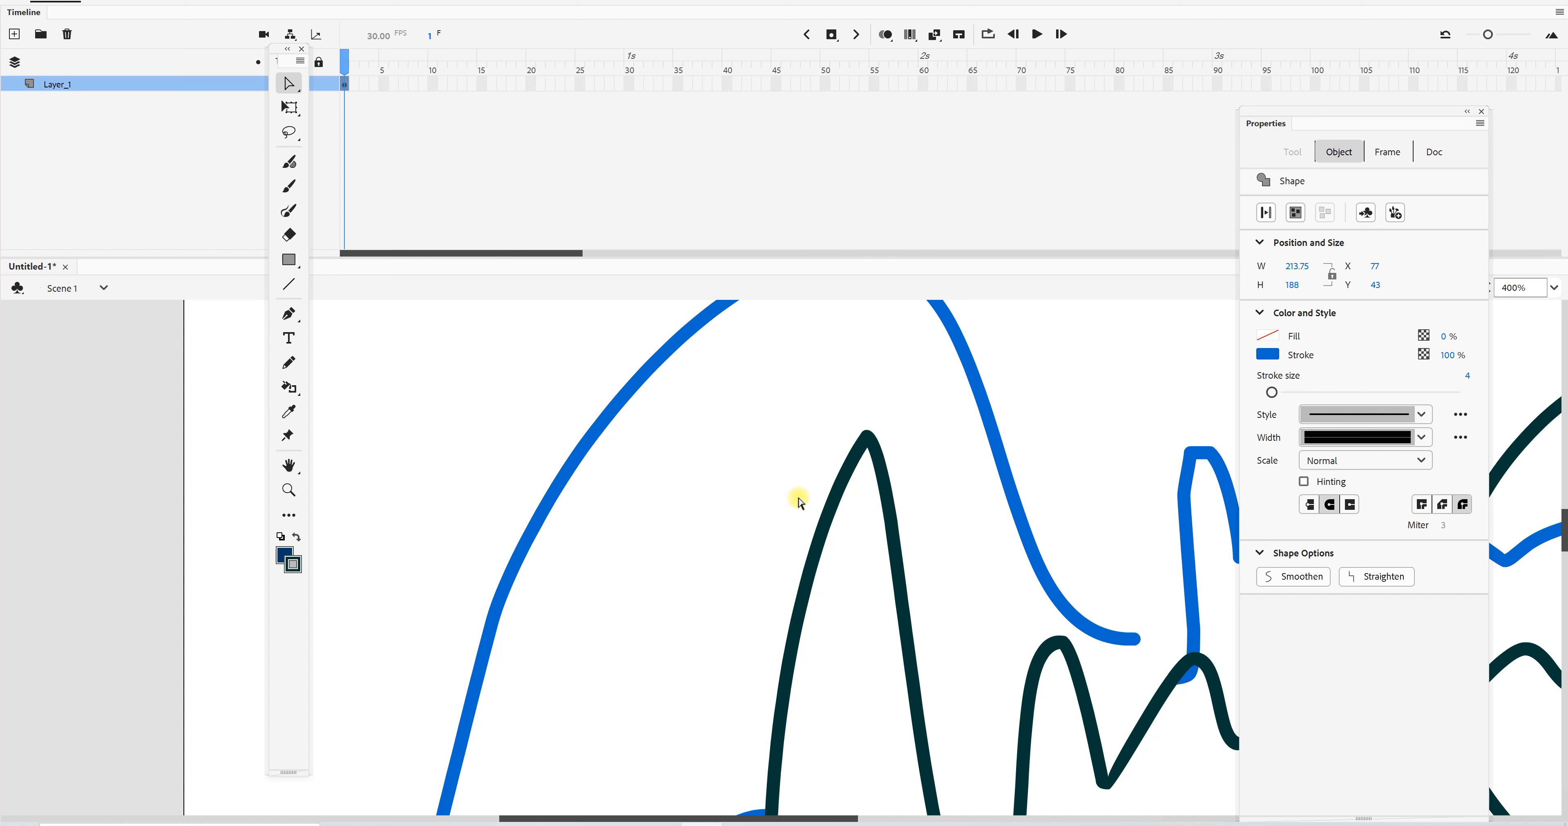
{"action": "scroll", "coordinate": [738, 522], "scroll_direction": "up", "scroll_amount": 2}
{"action": "scroll", "coordinate": [739, 521], "scroll_direction": "left", "scroll_amount": 2}
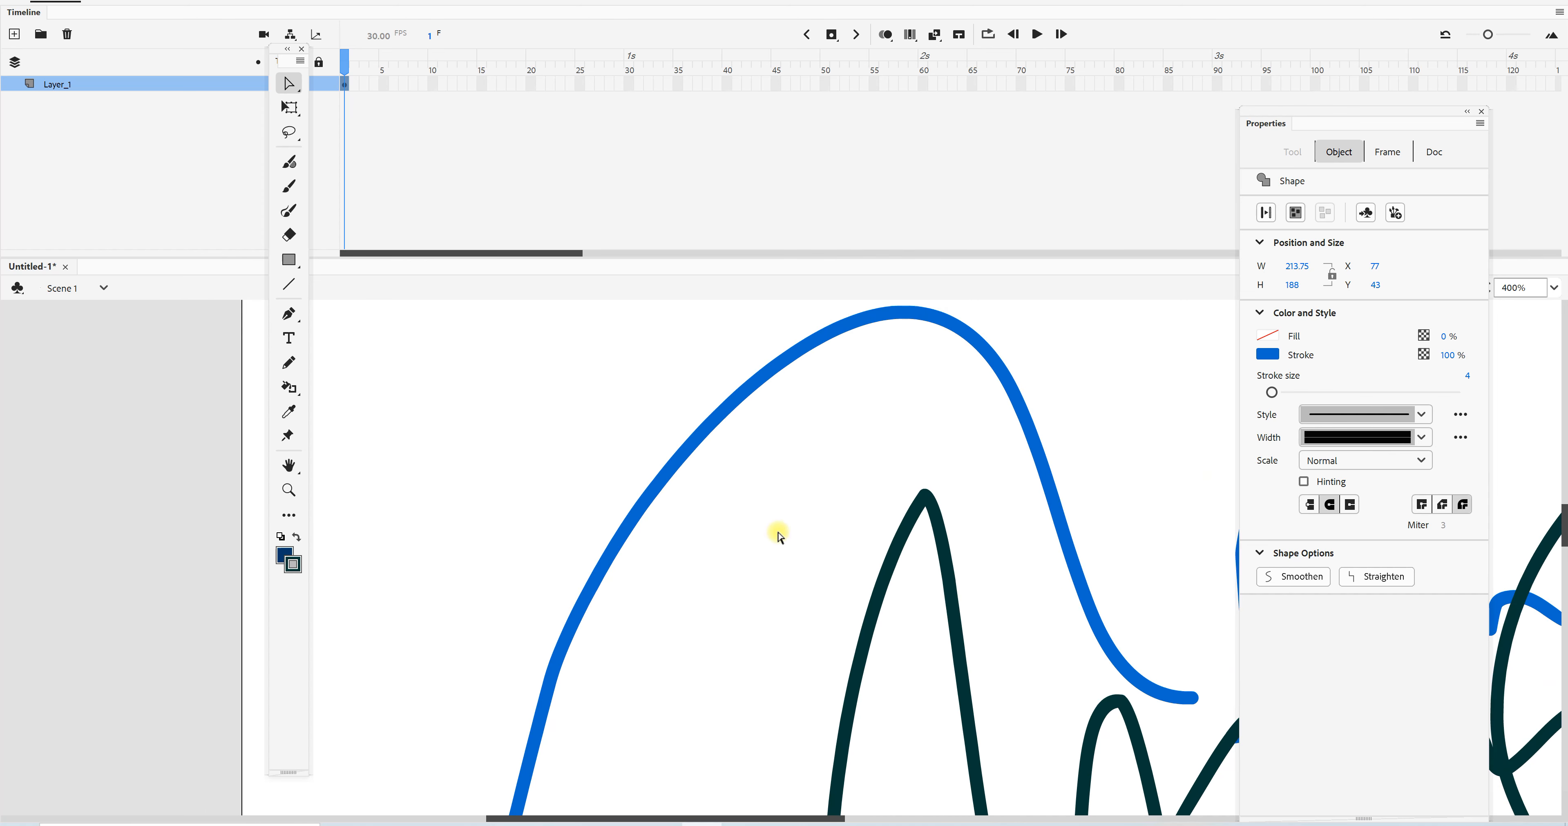
{"action": "left_click", "coordinate": [651, 500]}
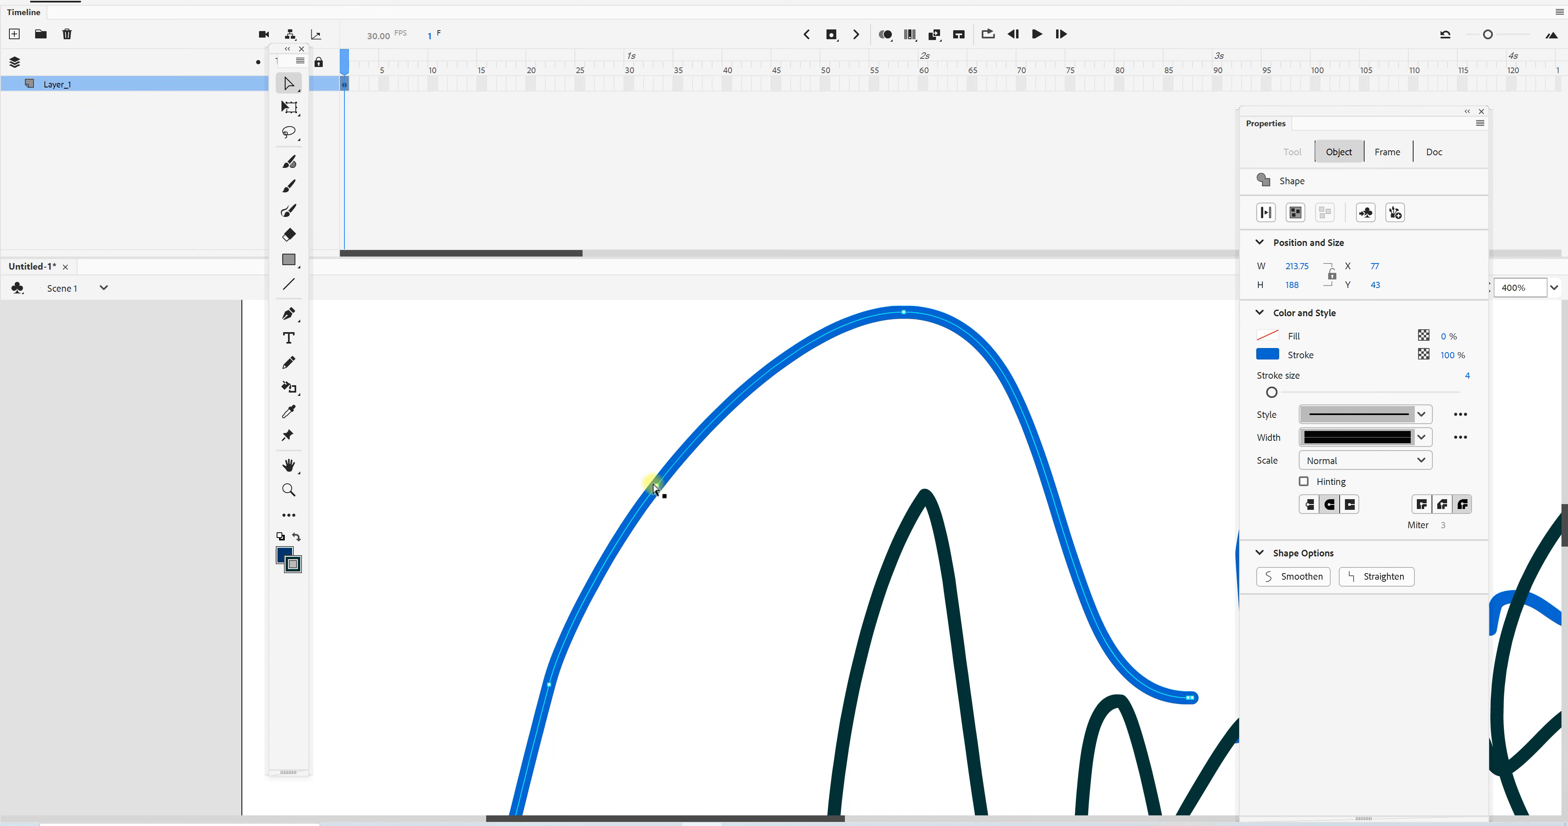
{"action": "mouse_move", "coordinate": [654, 487]}
{"action": "left_mouse_down"}
{"action": "mouse_move", "coordinate": [588, 441]}
{"action": "mouse_move", "coordinate": [560, 490]}
{"action": "mouse_move", "coordinate": [524, 486]}
{"action": "mouse_move", "coordinate": [493, 434]}
{"action": "mouse_move", "coordinate": [511, 475]}
{"action": "mouse_move", "coordinate": [619, 515]}
{"action": "mouse_move", "coordinate": [598, 518]}
{"action": "left_mouse_up"}
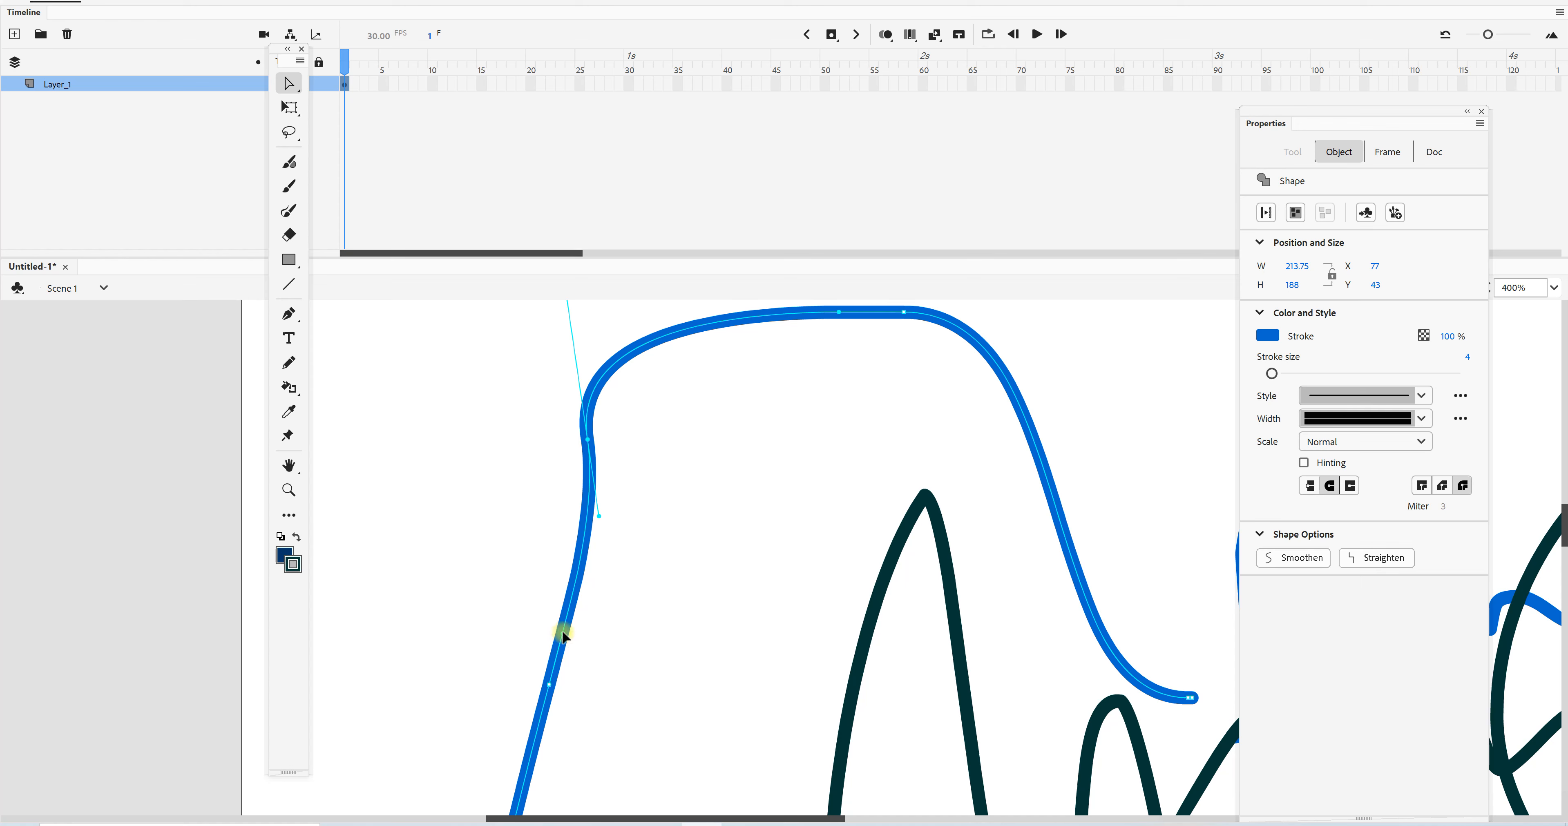
{"action": "mouse_move", "coordinate": [565, 635]}
{"action": "left_mouse_down"}
{"action": "mouse_move", "coordinate": [506, 577]}
{"action": "mouse_move", "coordinate": [495, 534]}
{"action": "left_mouse_up"}
{"action": "mouse_move", "coordinate": [563, 723]}
{"action": "left_mouse_down"}
{"action": "mouse_move", "coordinate": [602, 762]}
{"action": "mouse_move", "coordinate": [509, 733]}
{"action": "left_mouse_up"}
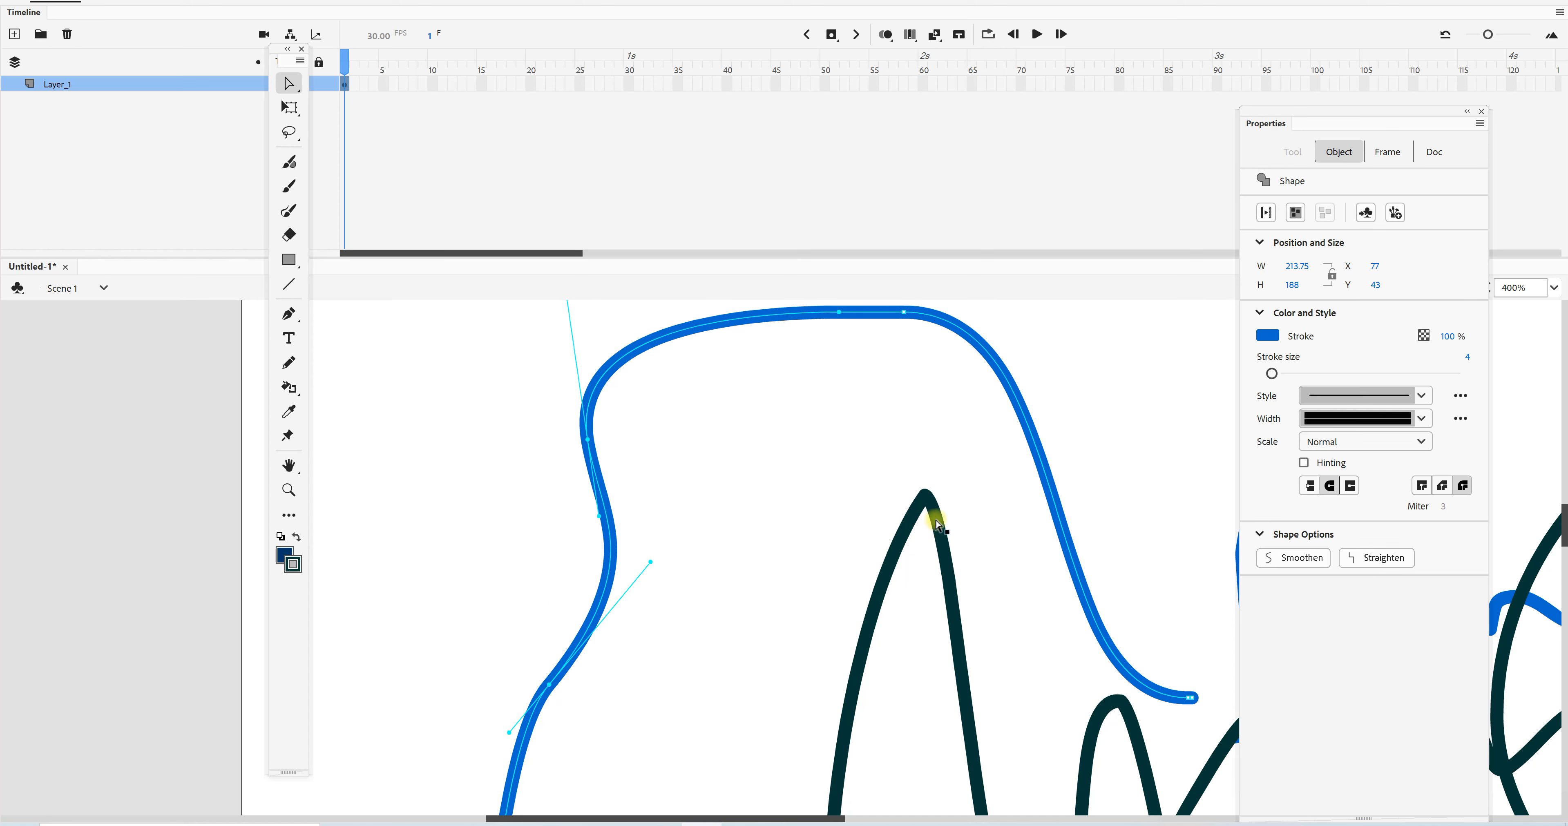
Lower the first tall peak of the dark teal stroke and flatten it into a rounded top using the Subselection tool.
{"action": "left_click", "coordinate": [937, 524]}
{"action": "mouse_move", "coordinate": [925, 499]}
{"action": "left_mouse_down"}
{"action": "mouse_move", "coordinate": [920, 584]}
{"action": "mouse_move", "coordinate": [954, 613]}
{"action": "mouse_move", "coordinate": [977, 559]}
{"action": "left_mouse_up"}
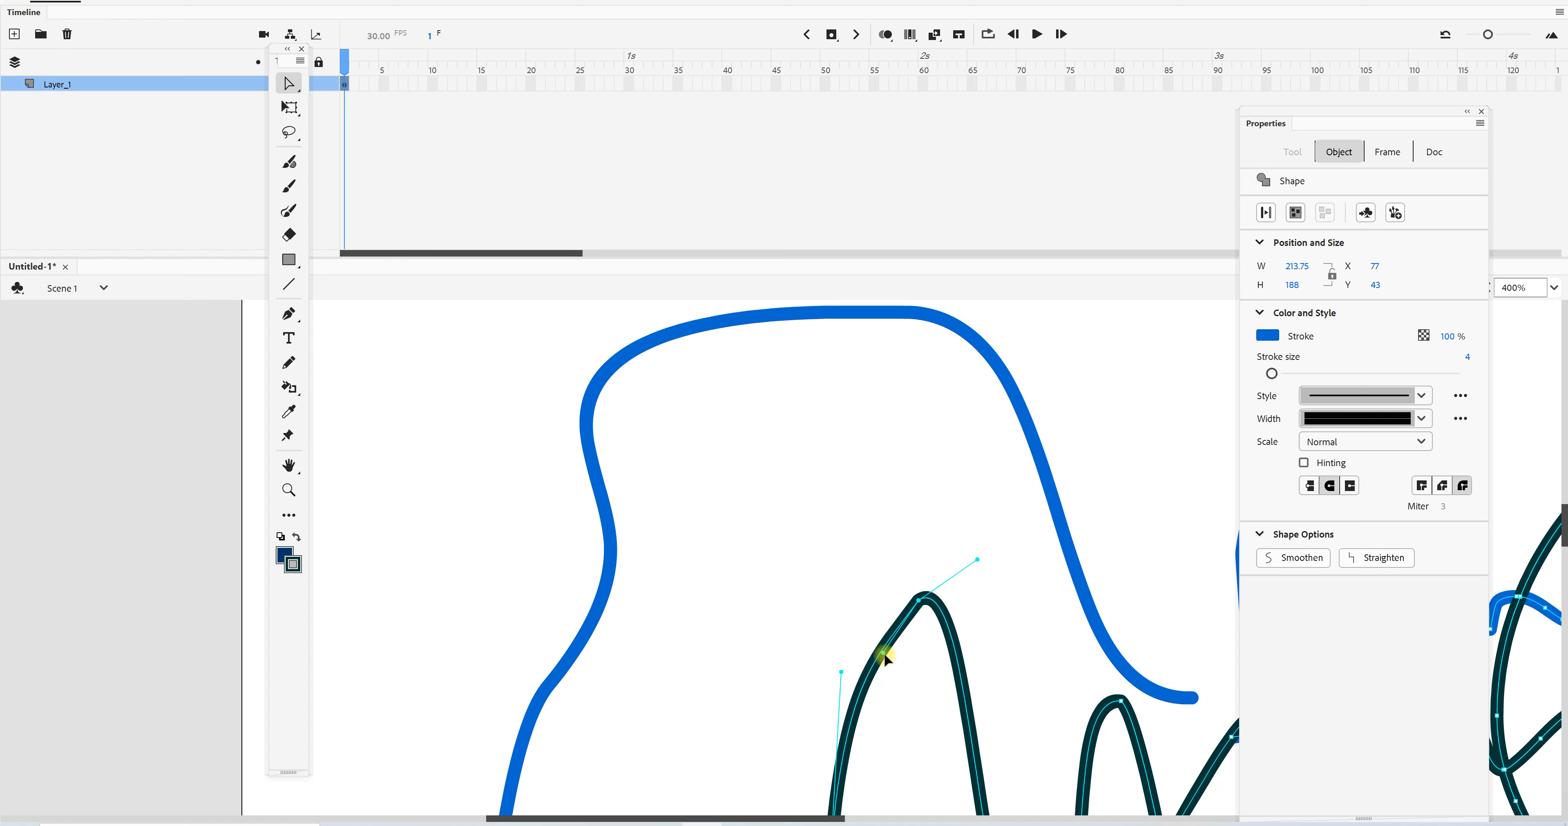
{"action": "left_click_drag", "start_coordinate": [883, 651], "coordinate": [816, 607]}
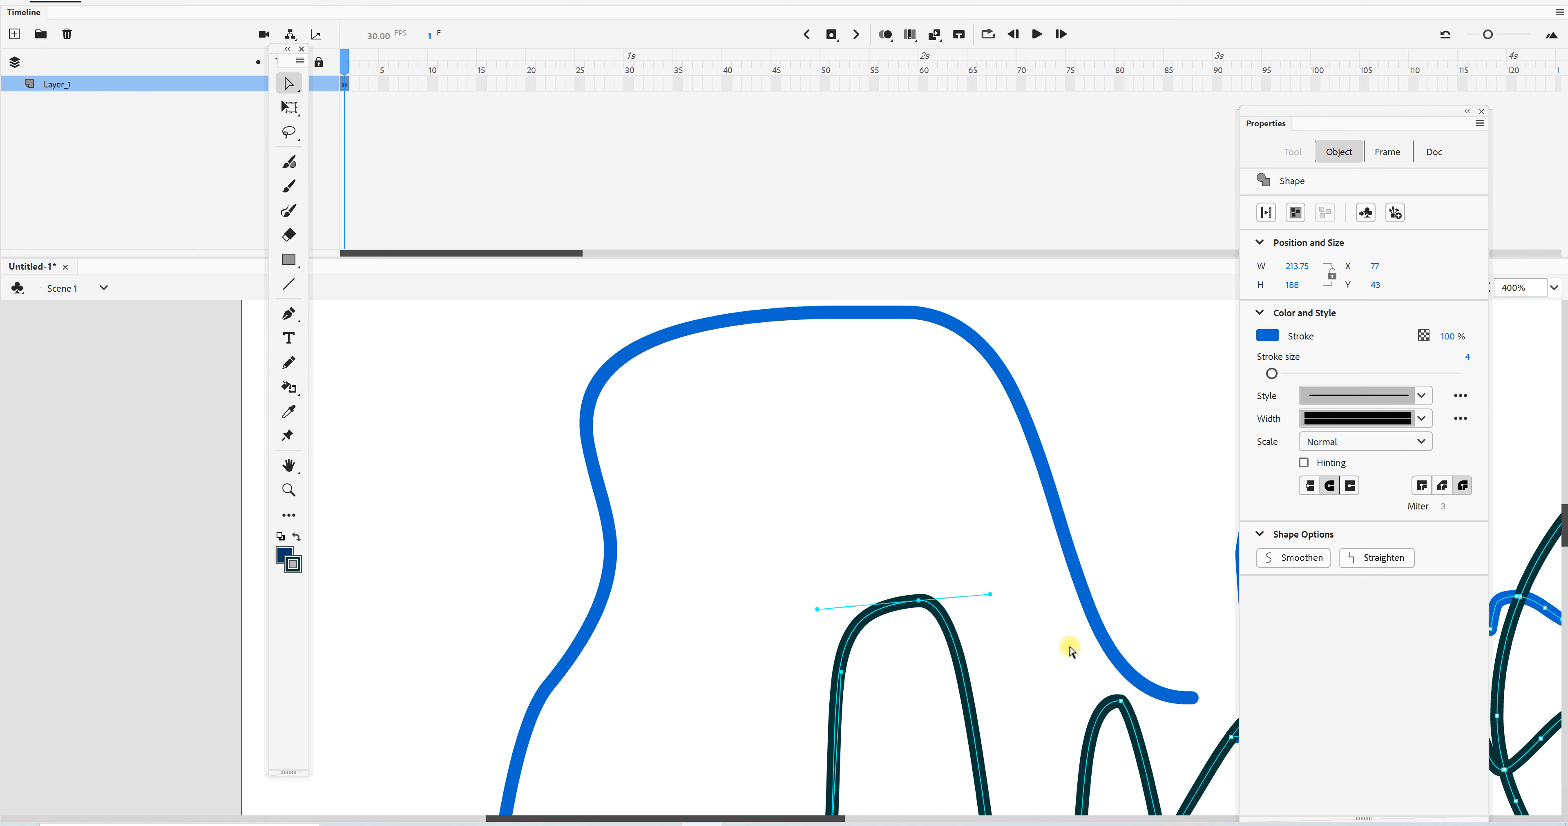
Select all the strokes on the stage and delete them.
{"action": "scroll", "coordinate": [1071, 650], "scroll_direction": "down", "scroll_amount": 5}
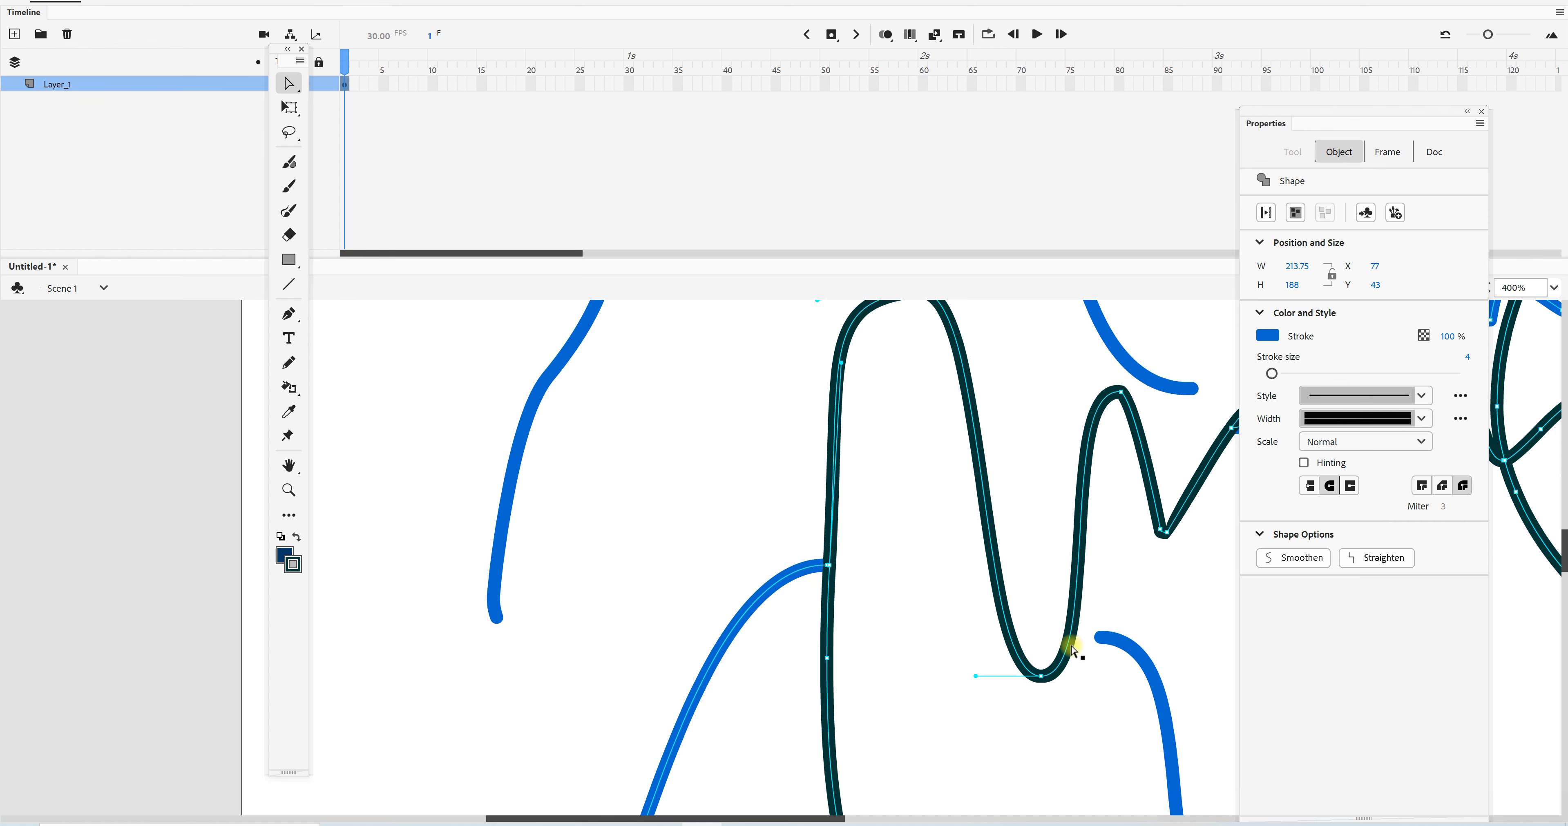
{"action": "scroll", "coordinate": [1071, 650], "scroll_direction": "down", "scroll_amount": 3}
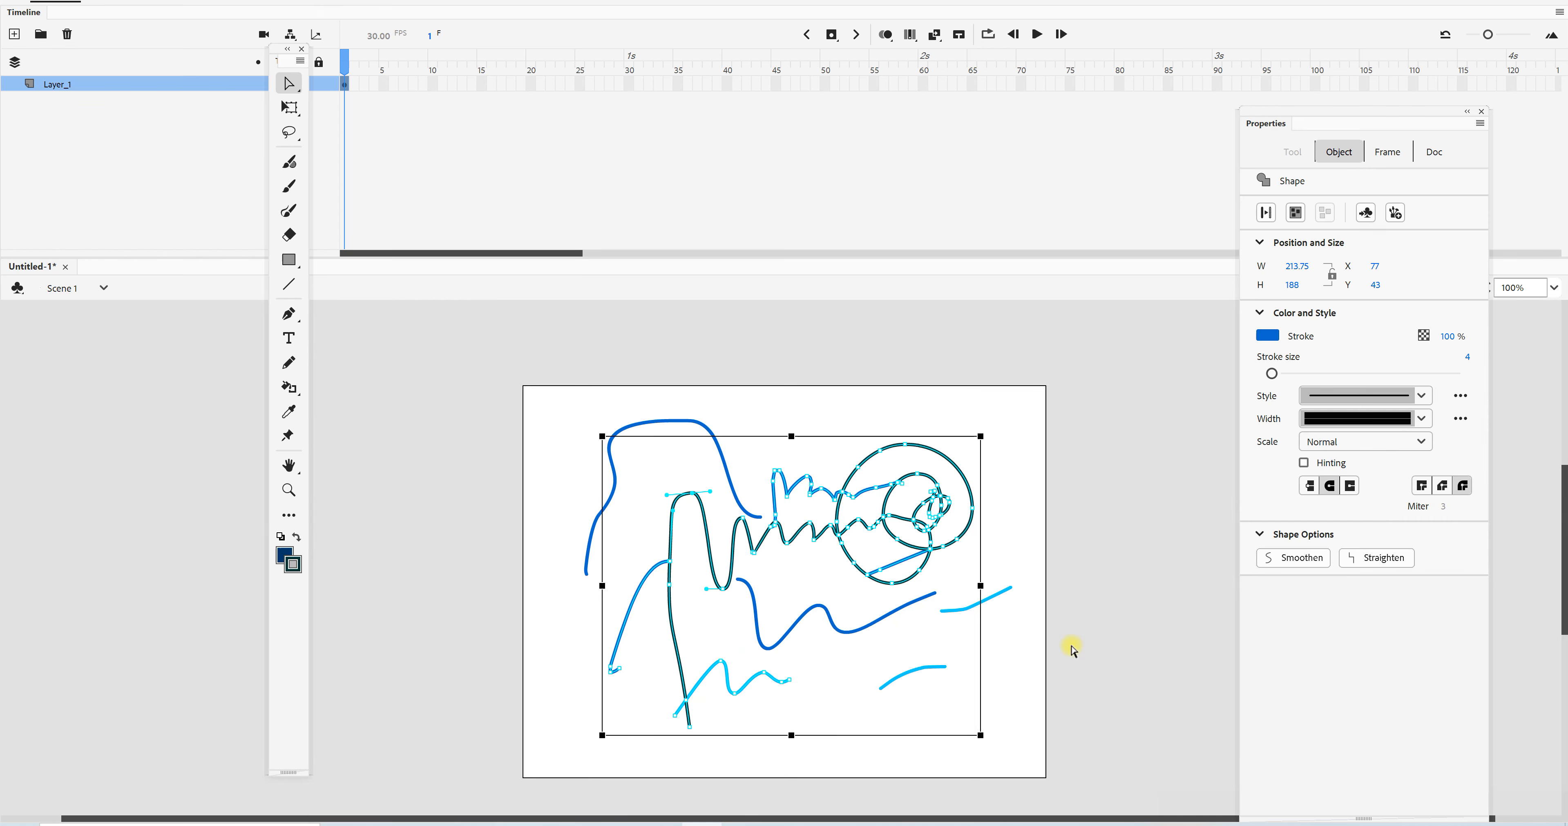
{"action": "scroll", "coordinate": [1072, 650], "scroll_direction": "up", "scroll_amount": 3}
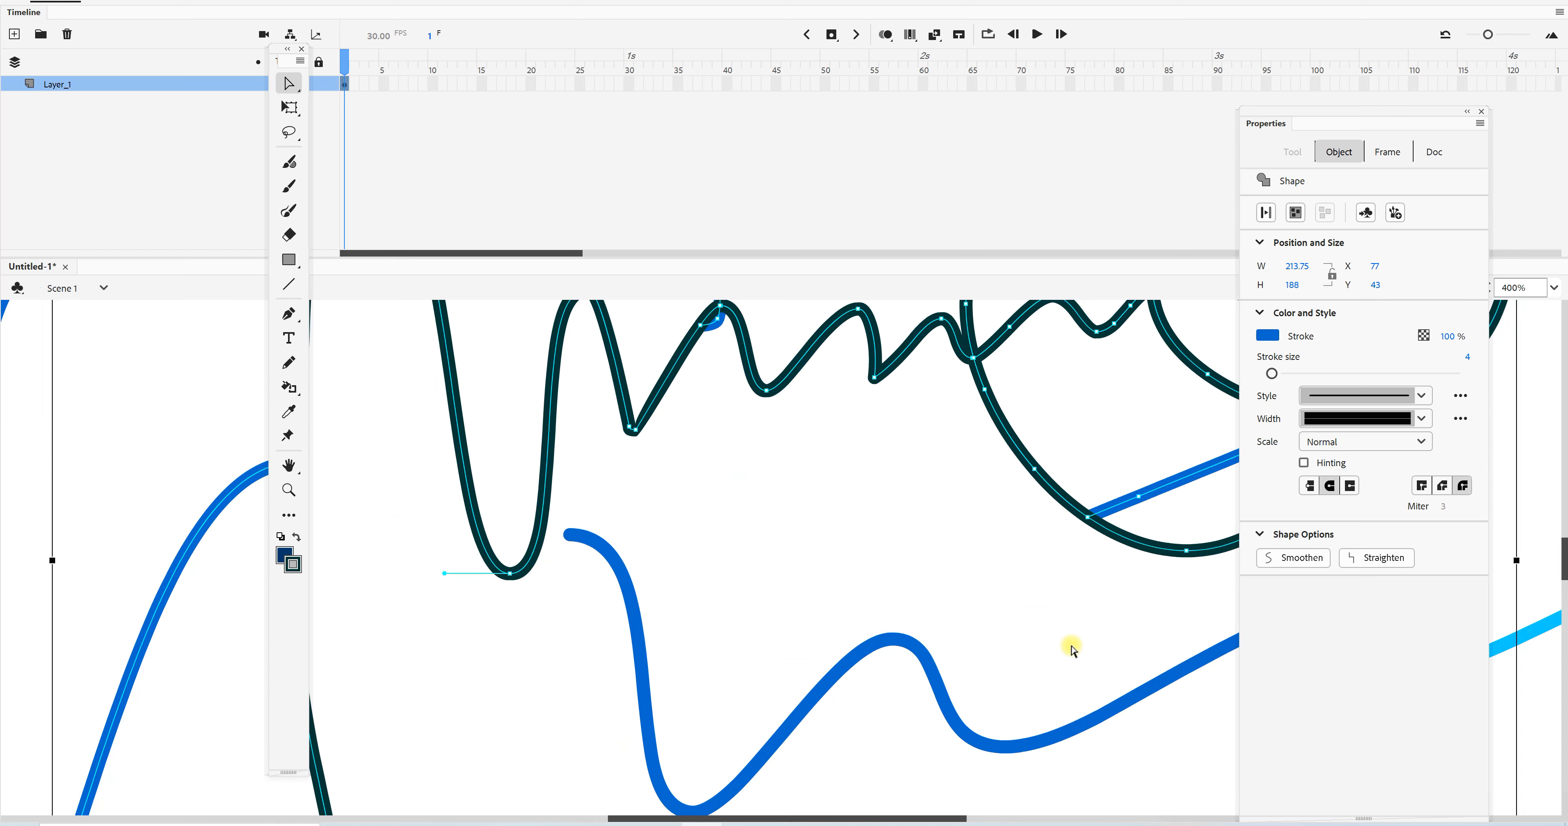
{"action": "scroll", "coordinate": [1071, 649], "scroll_direction": "down", "scroll_amount": 4}
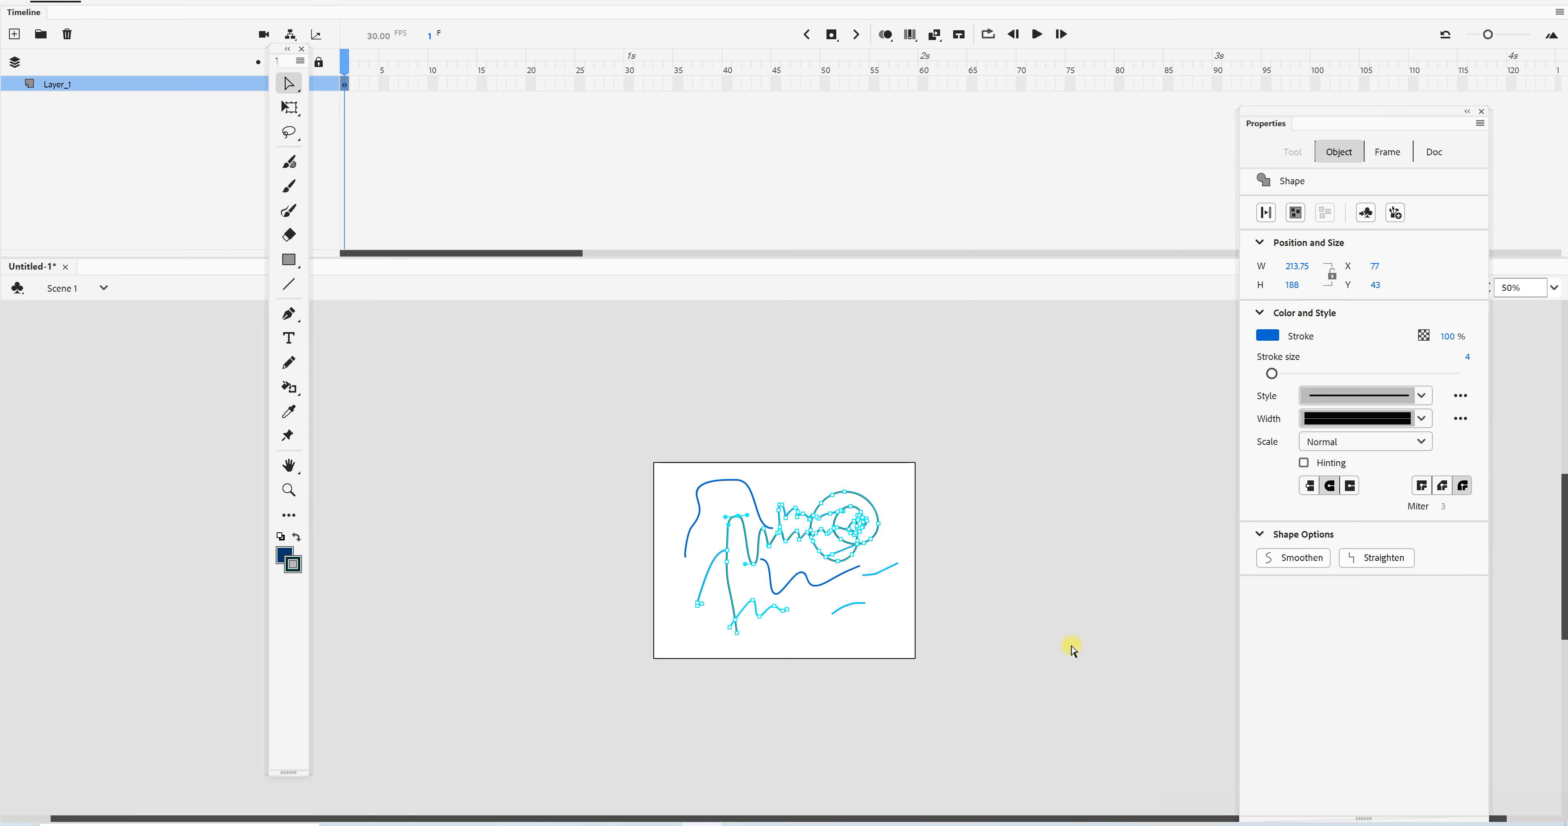
{"action": "key", "text": "q"}
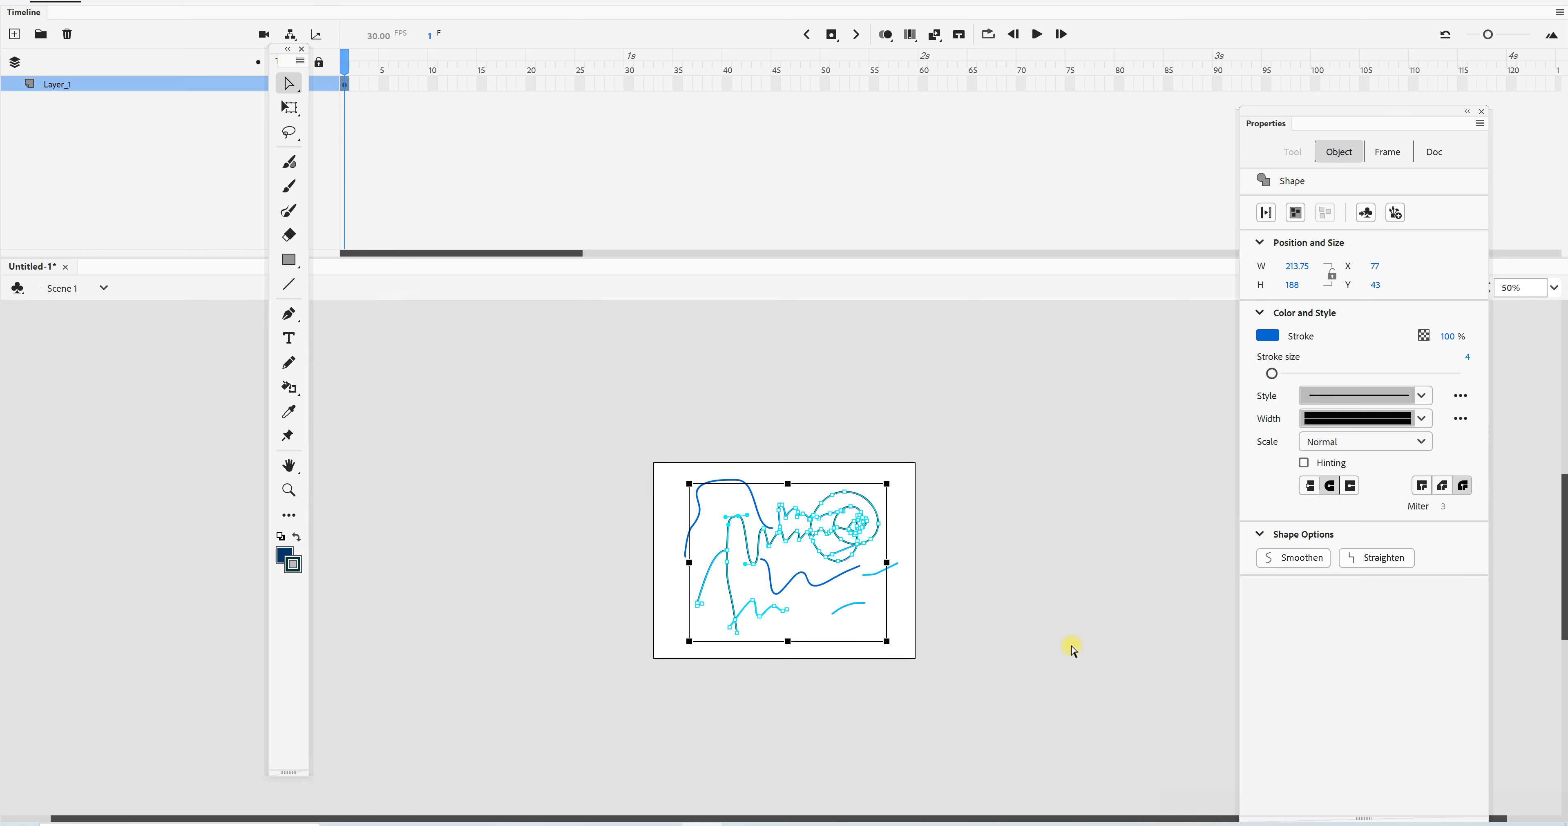
{"action": "key", "text": "ctrl+a"}
{"action": "key", "text": "Delete"}
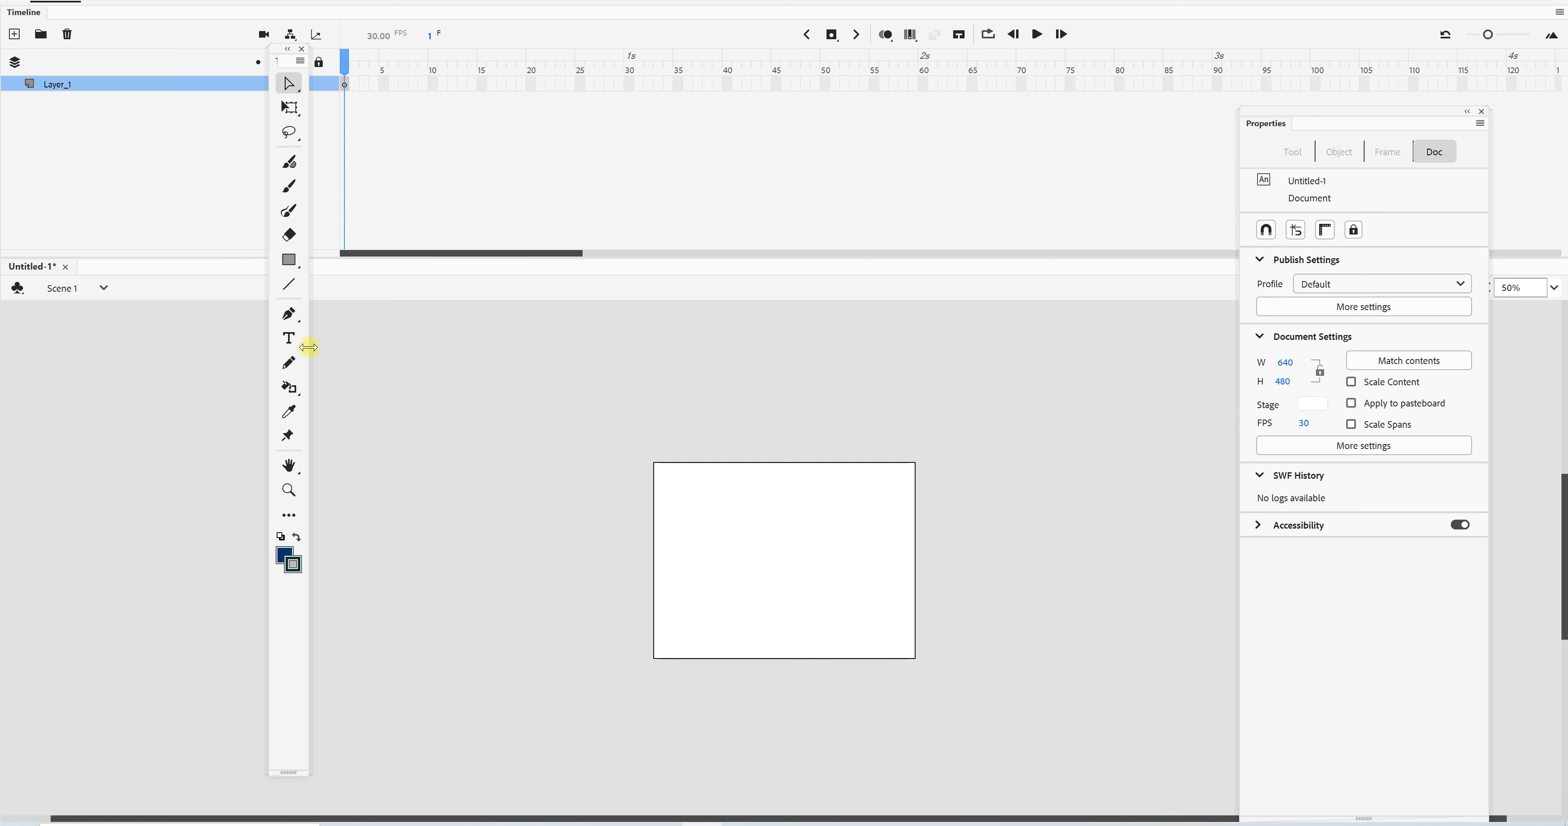
Draw a slightly sloping straight blue line across the upper stage and move it slightly upward with the Subselection tool.
{"action": "left_click", "coordinate": [289, 284]}
{"action": "left_click_drag", "start_coordinate": [692, 523], "coordinate": [895, 547]}
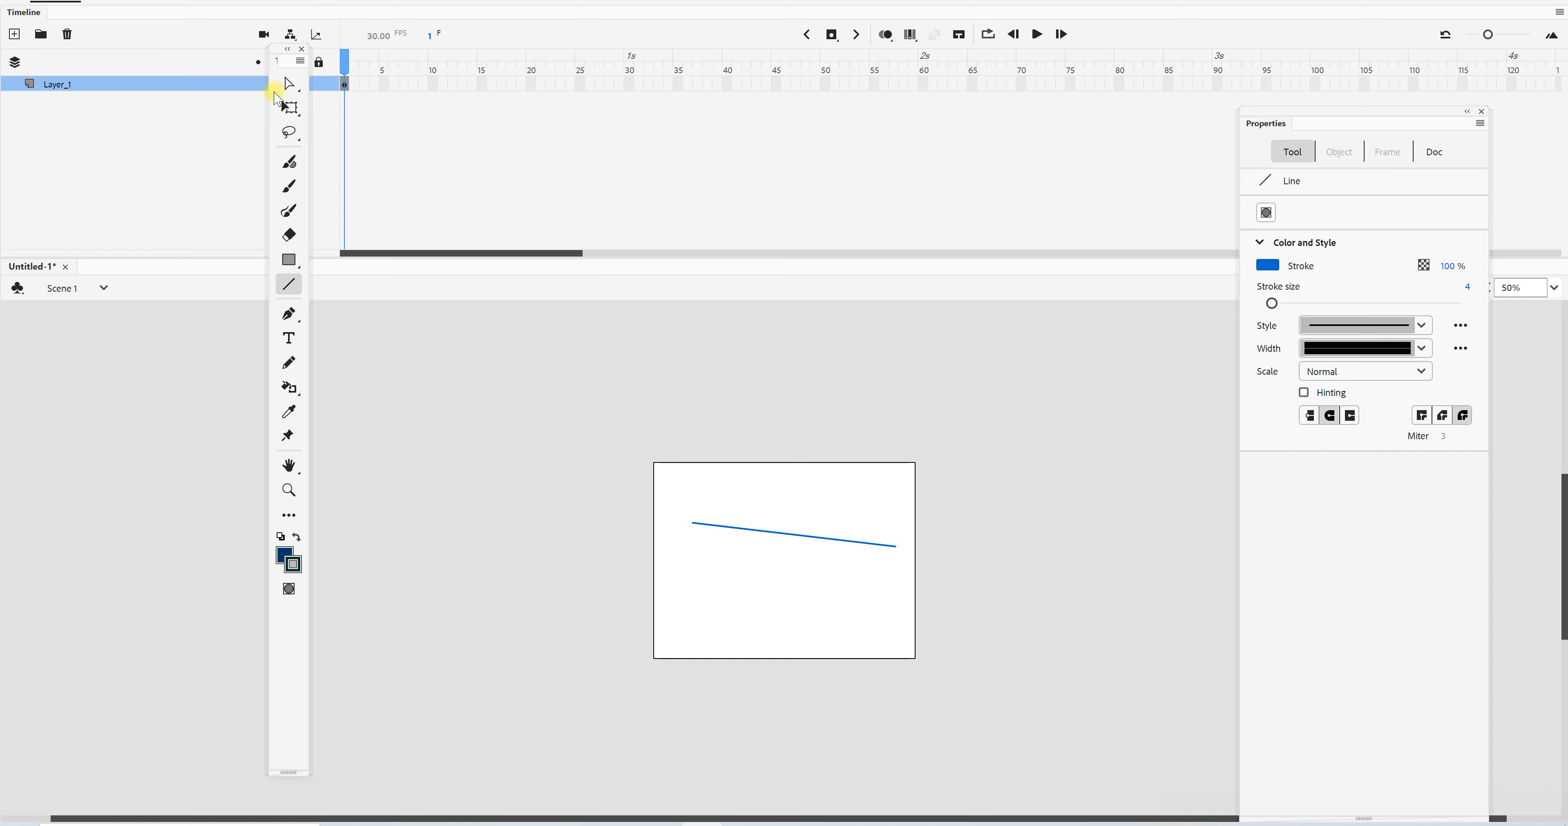
{"action": "left_click", "coordinate": [289, 83]}
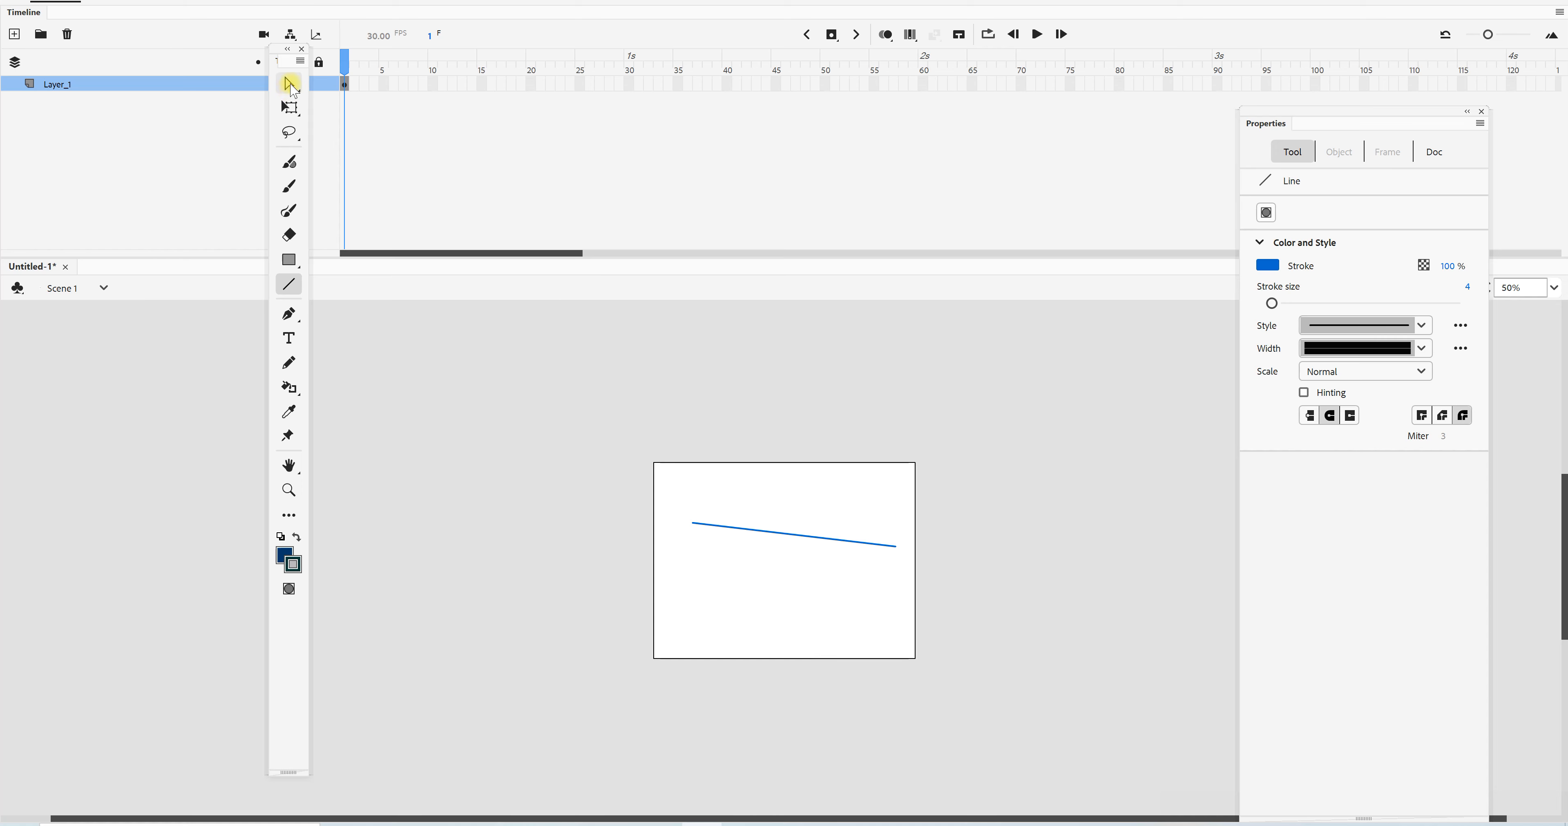
{"action": "left_click", "coordinate": [815, 538]}
{"action": "left_click_drag", "start_coordinate": [815, 532], "coordinate": [808, 519]}
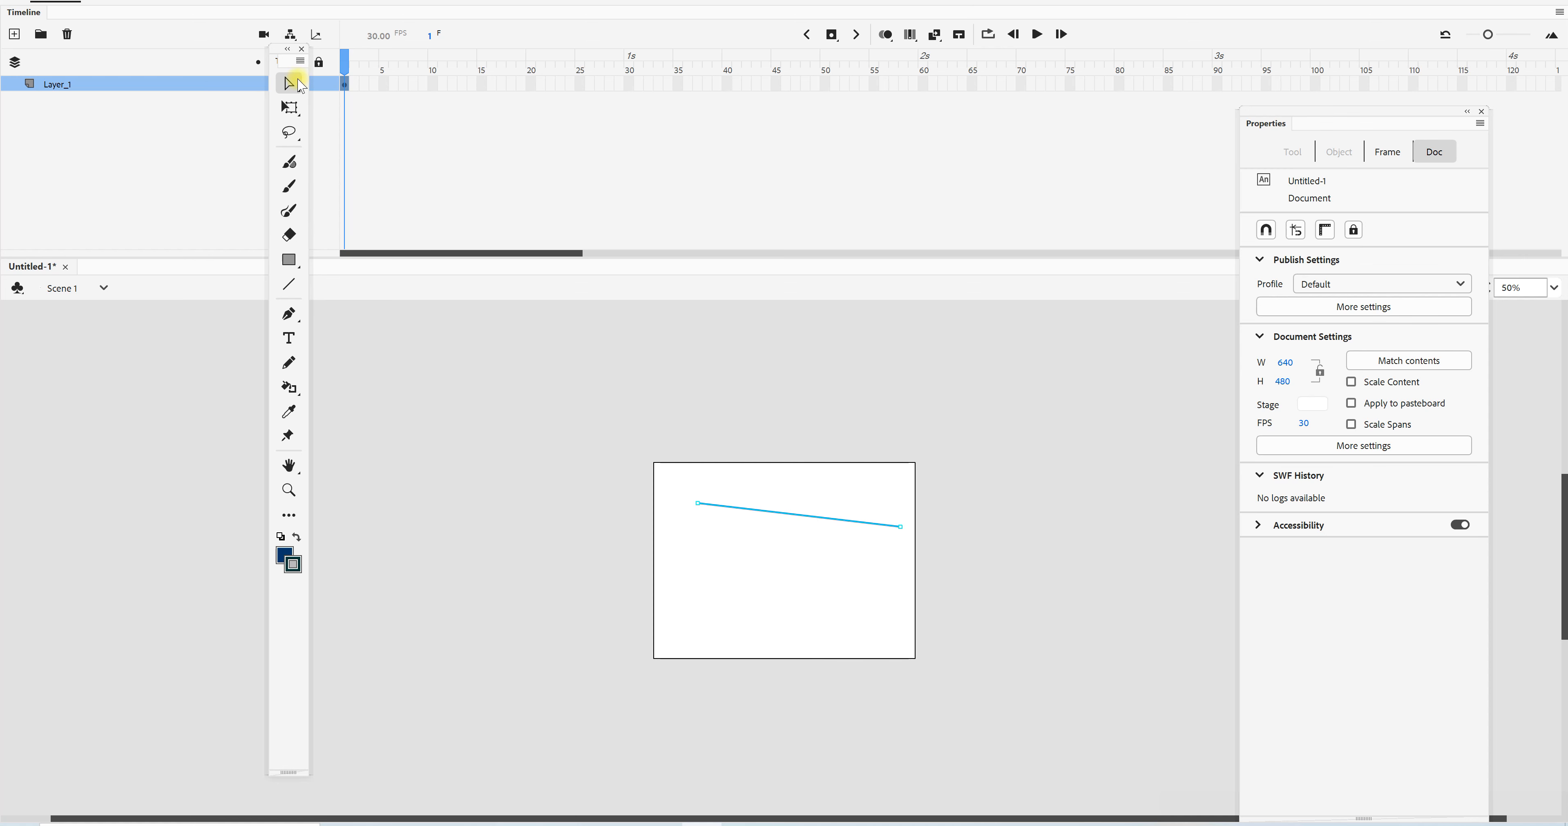
Bend the straight blue line downward from its middle into a U-shaped curve using the Selection tool.
{"action": "left_click", "coordinate": [294, 84]}
{"action": "left_click", "coordinate": [335, 85]}
{"action": "left_click", "coordinate": [784, 549]}
{"action": "left_click_drag", "start_coordinate": [785, 518], "coordinate": [776, 606]}
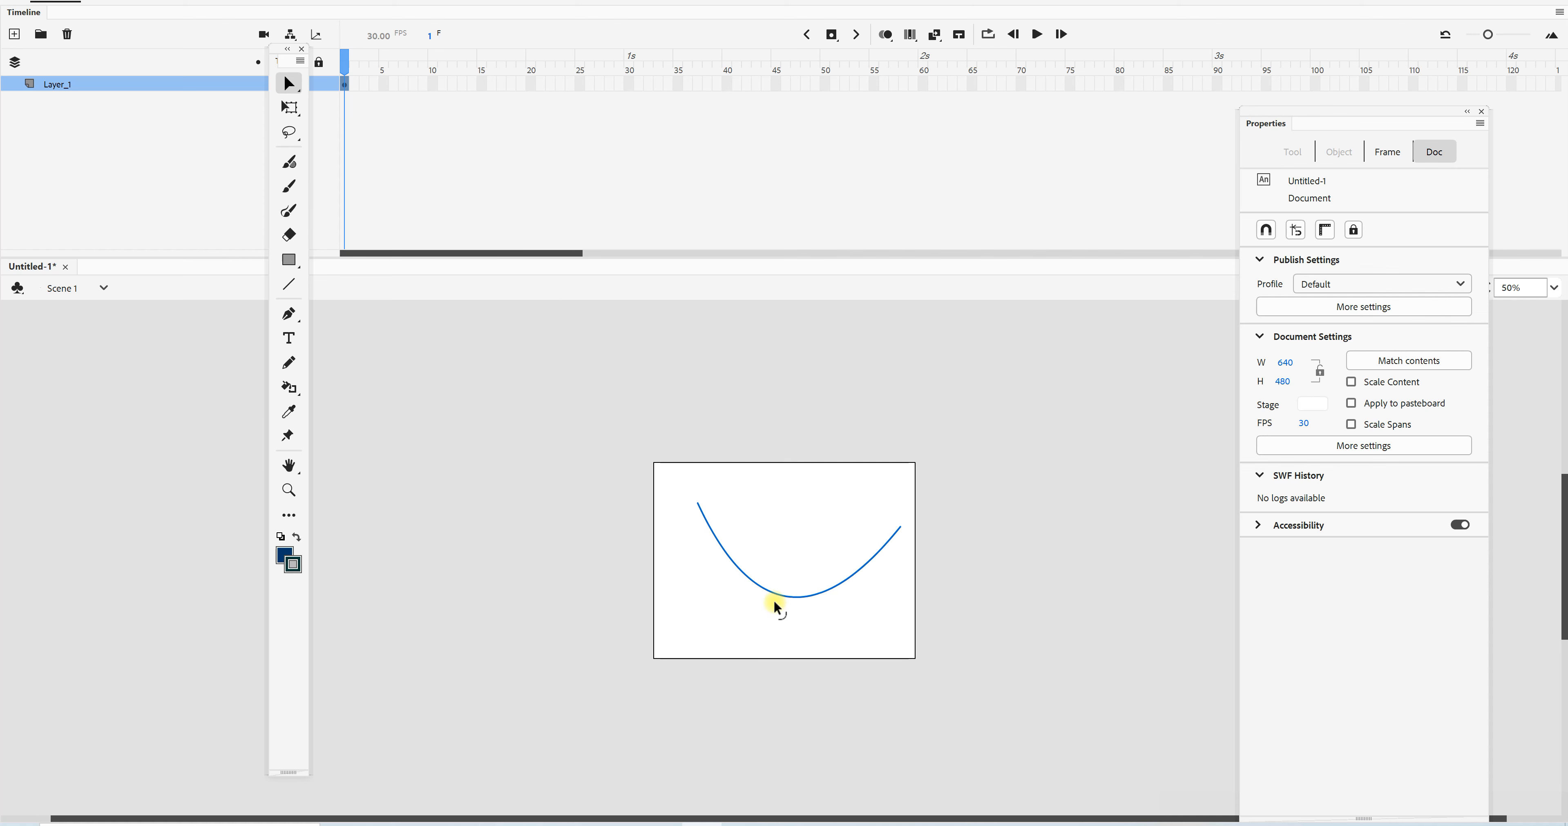